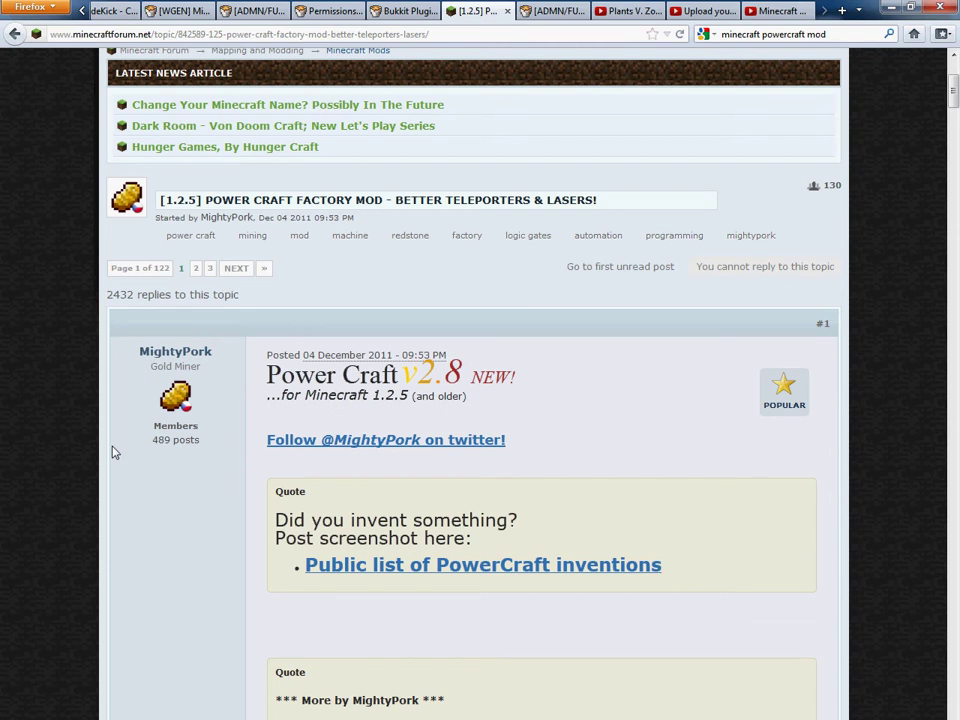
- Open the minecraftforum.net Powercraft link from the Powercraft machines video description in a new tab
scroll(113, 452, "down", 5)
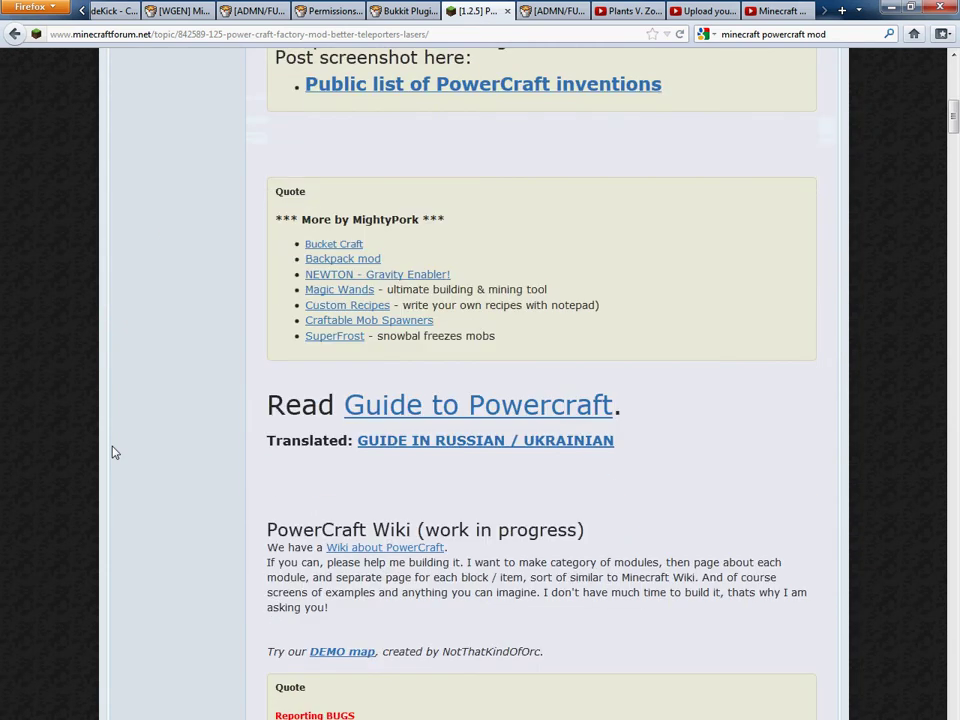
left_click(750, 10)
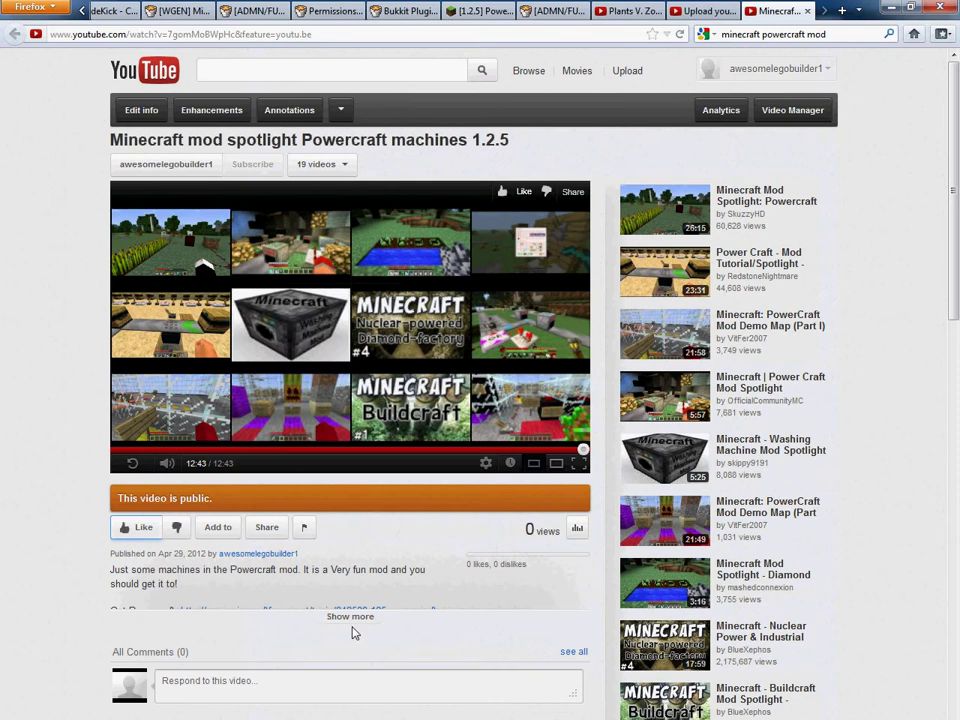
left_click(350, 618)
scroll(265, 618, "down", 3)
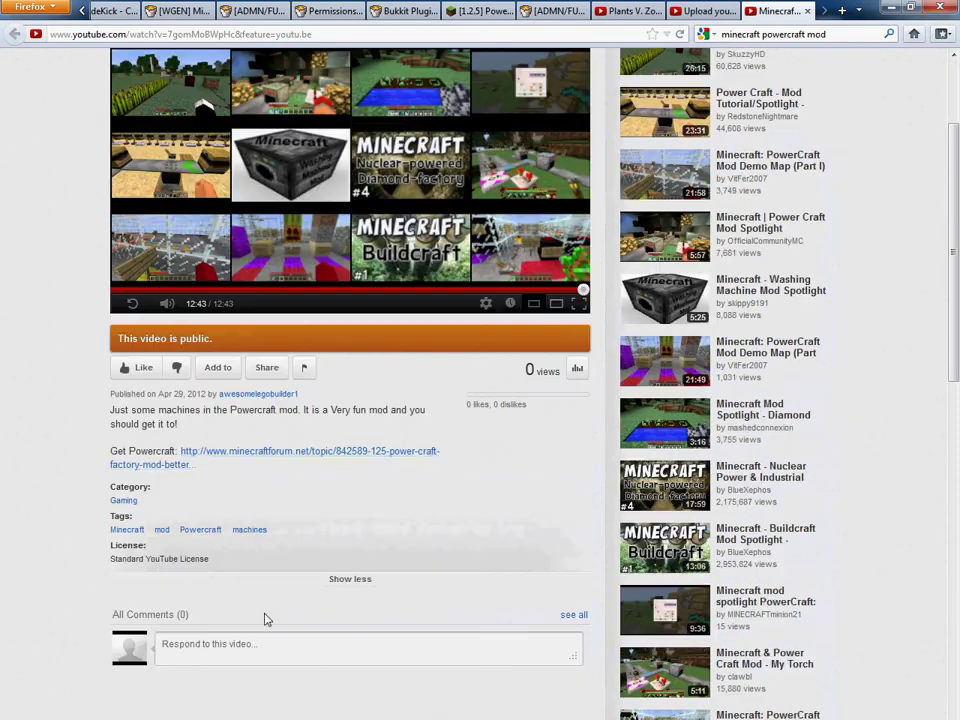
left_click(198, 462)
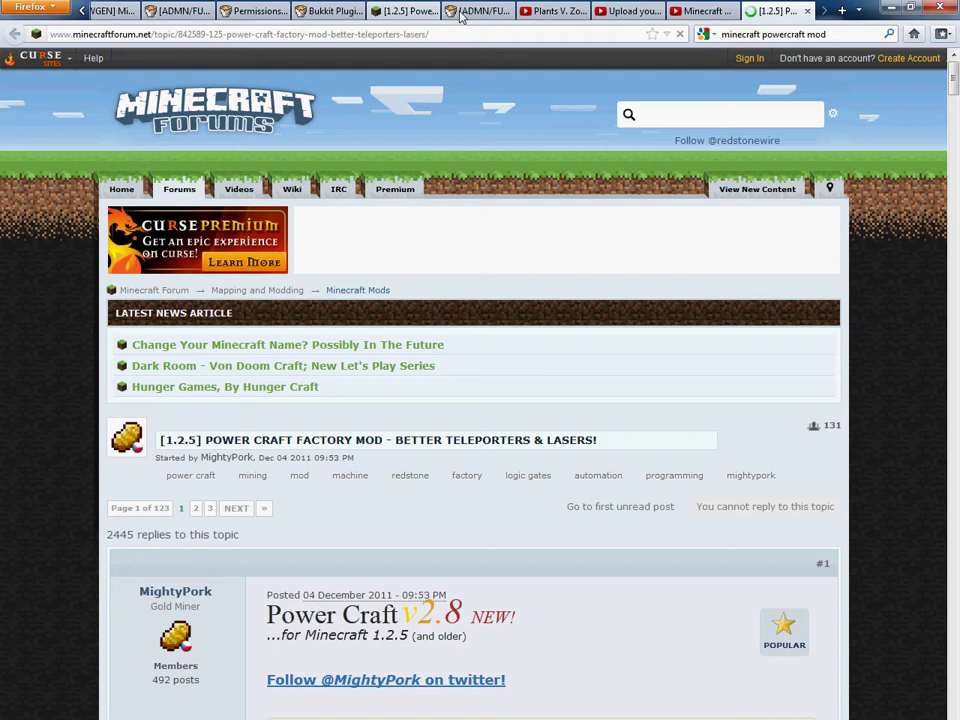
- Close the older duplicate [1.2.5] Power Craft topic tab and return to the remaining one
left_click(415, 11)
left_click(430, 12)
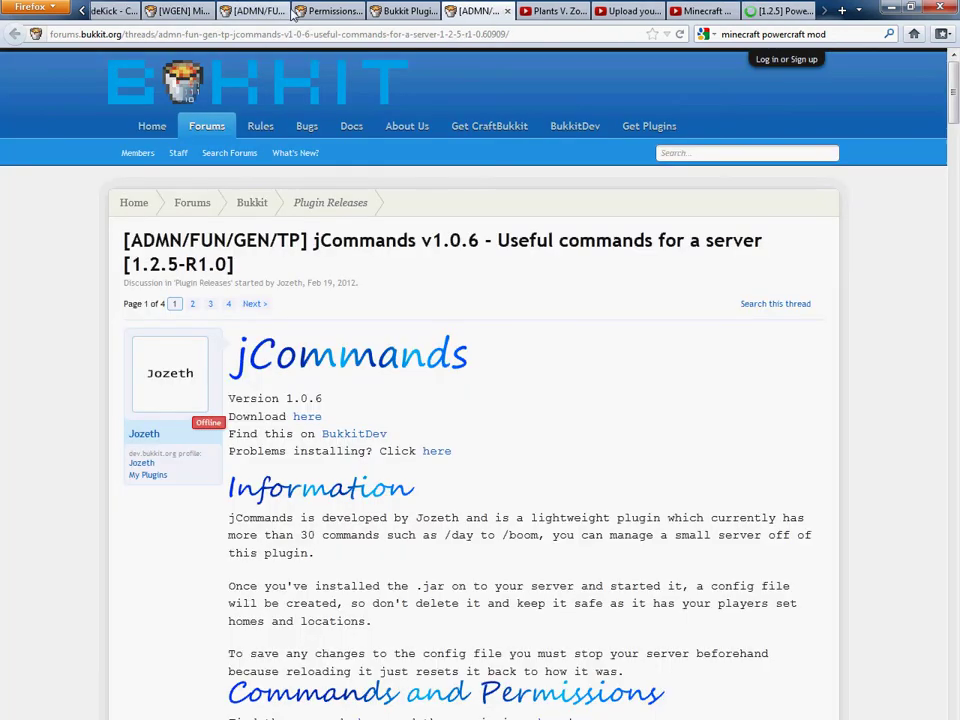
left_click(771, 8)
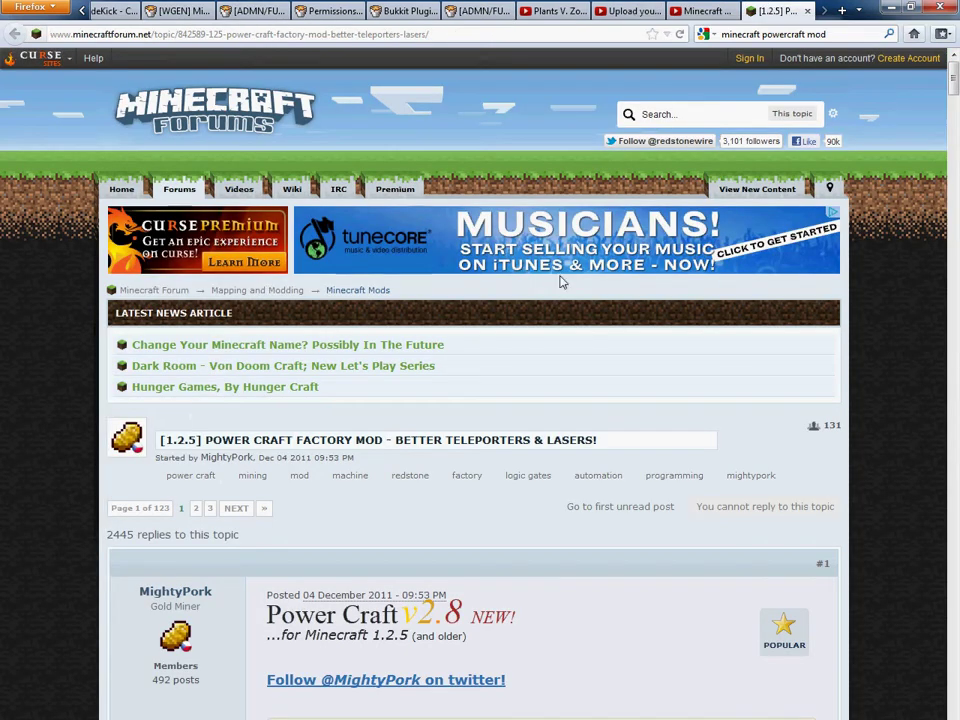
- Scroll the forum topic down to the Download section offering PowerCraft 2.8 for 1.2.5
scroll(561, 285, "down", 10)
scroll(560, 303, "down", 5)
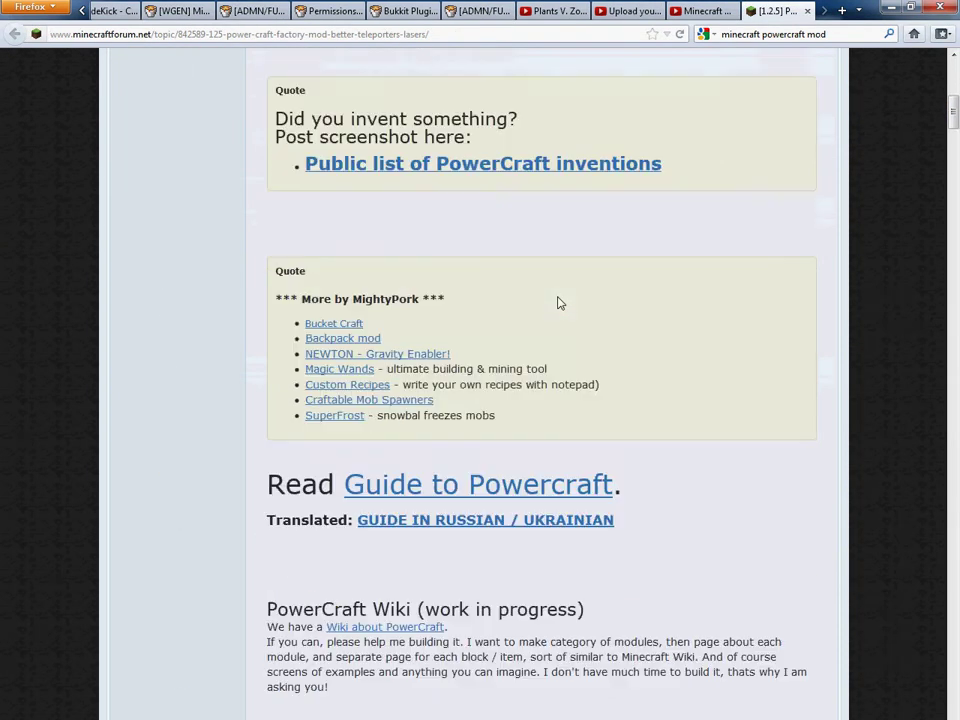
scroll(559, 303, "down", 3)
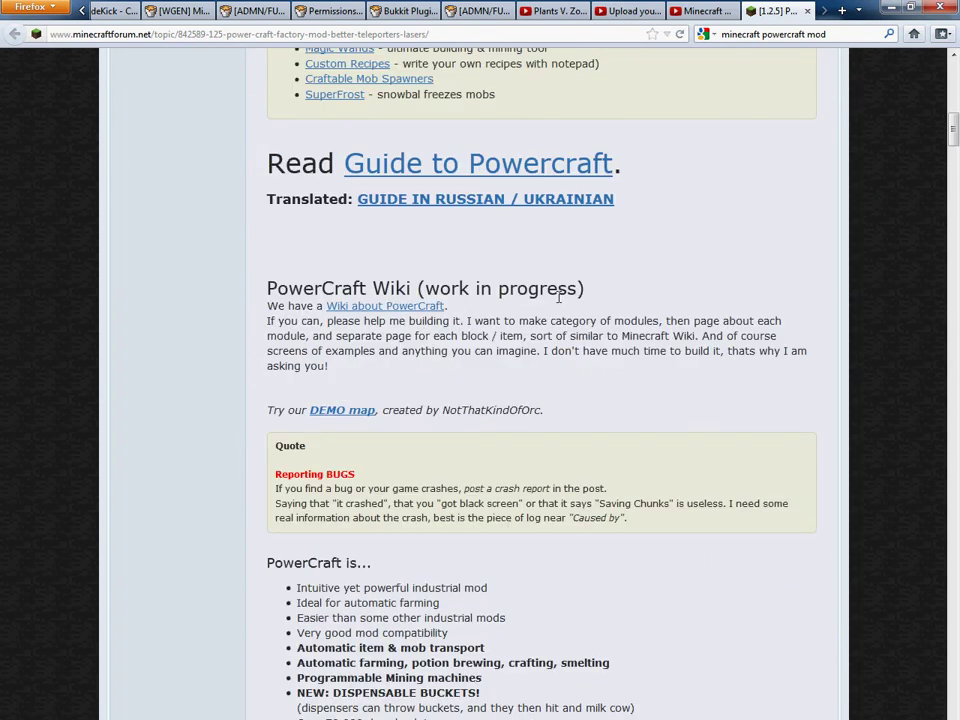
scroll(550, 296, "up", 9)
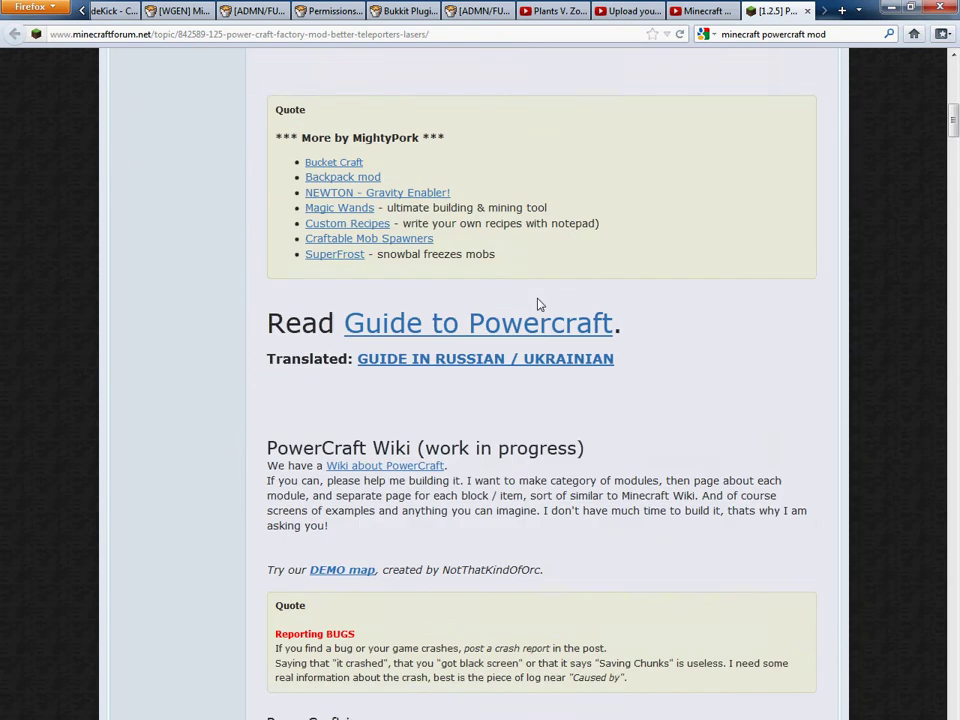
scroll(538, 304, "down", 3)
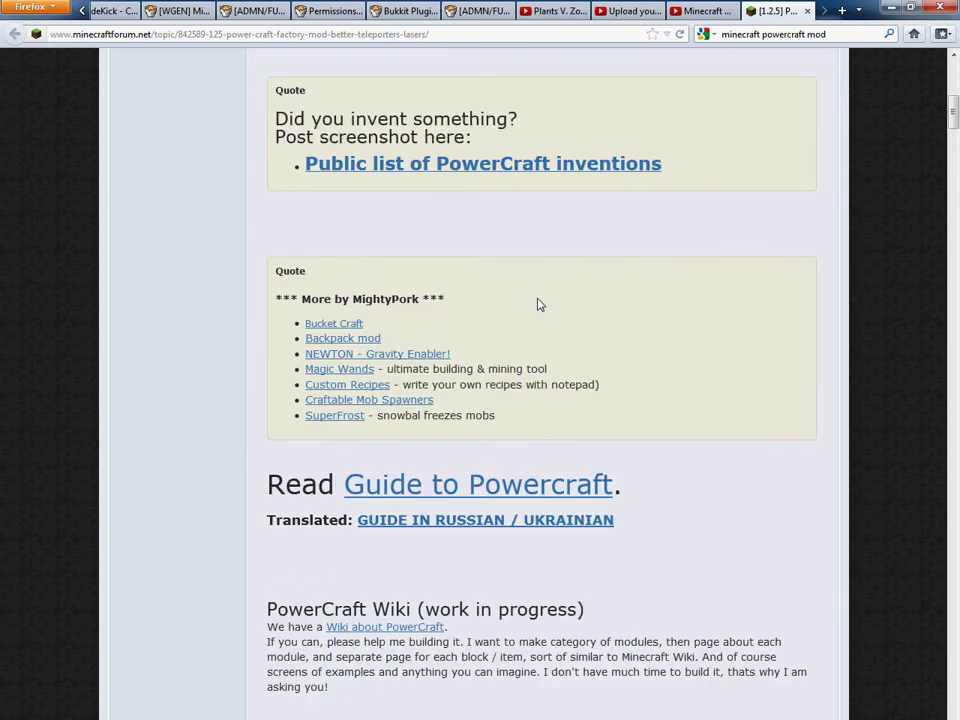
scroll(538, 304, "up", 3)
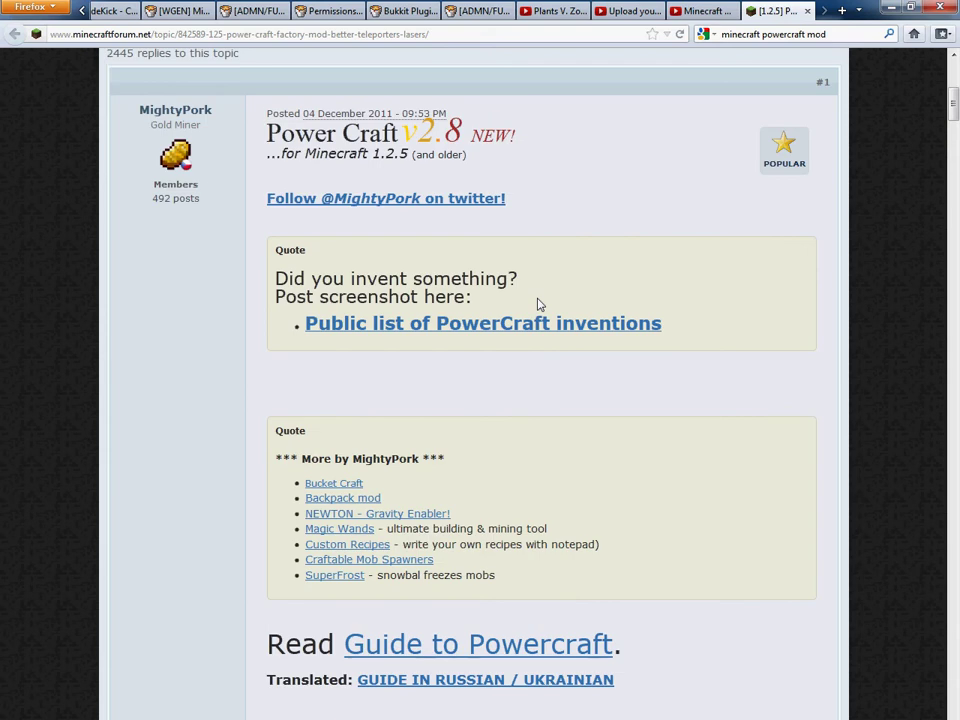
scroll(538, 304, "up", 2)
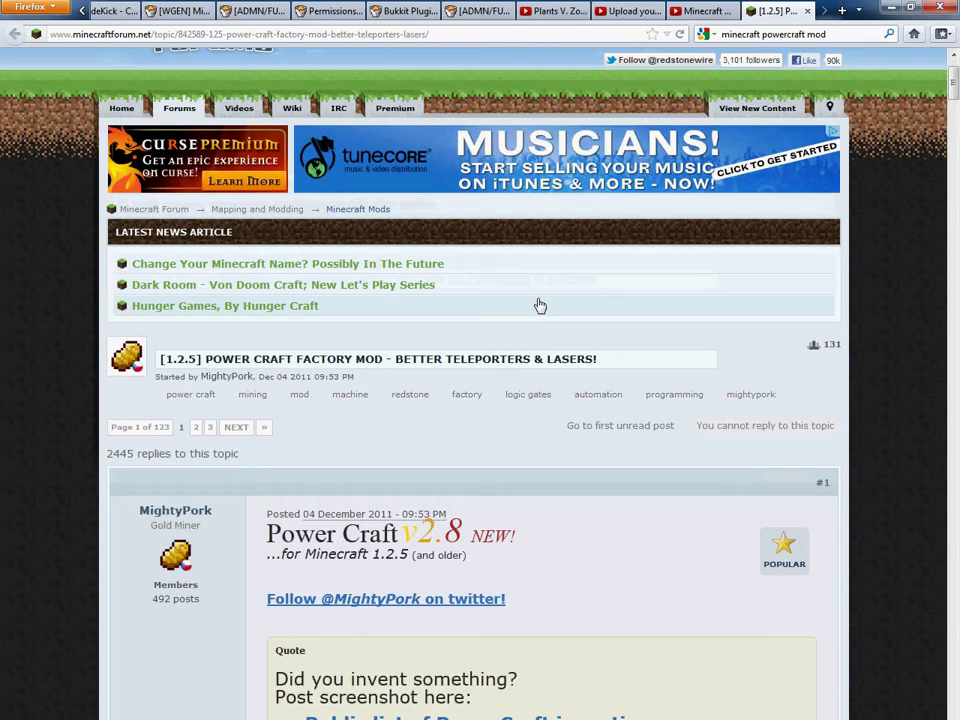
scroll(538, 304, "down", 15)
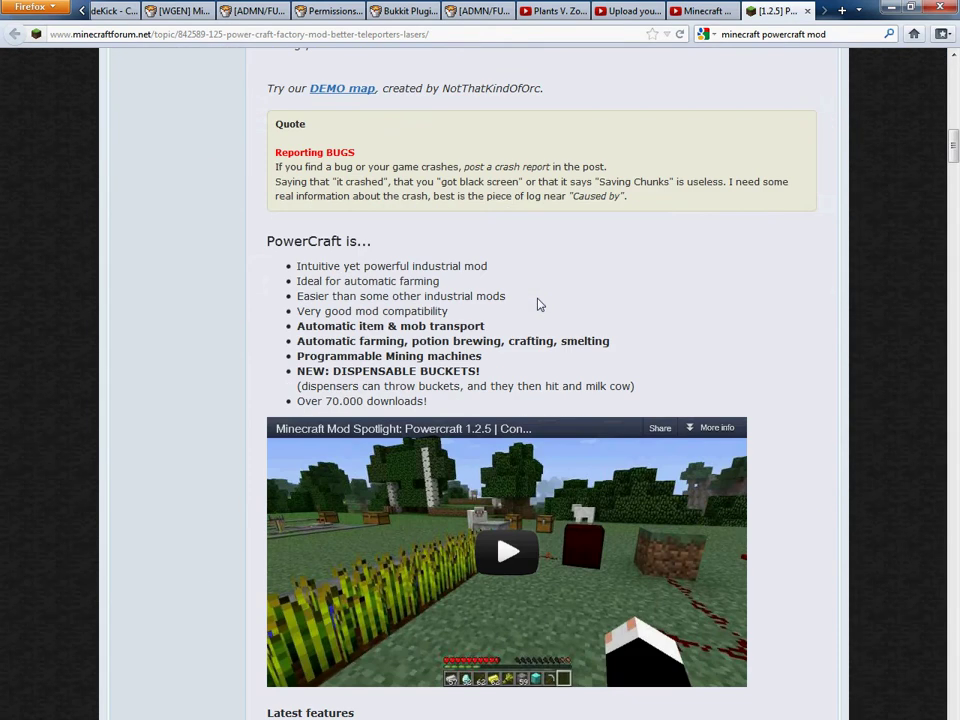
scroll(538, 304, "down", 12)
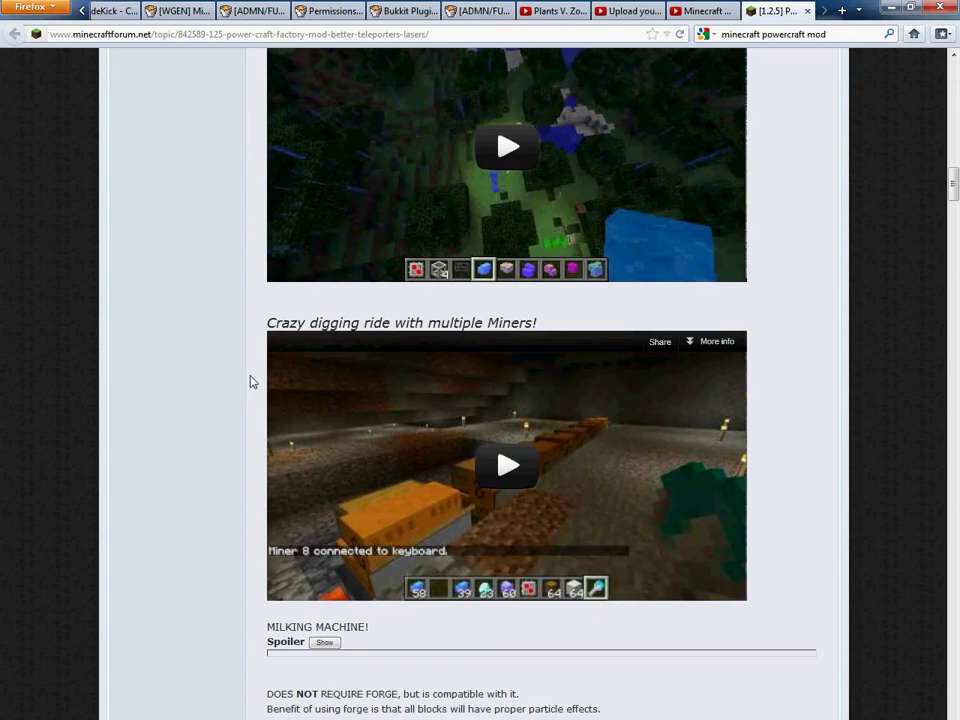
scroll(252, 381, "down", 8)
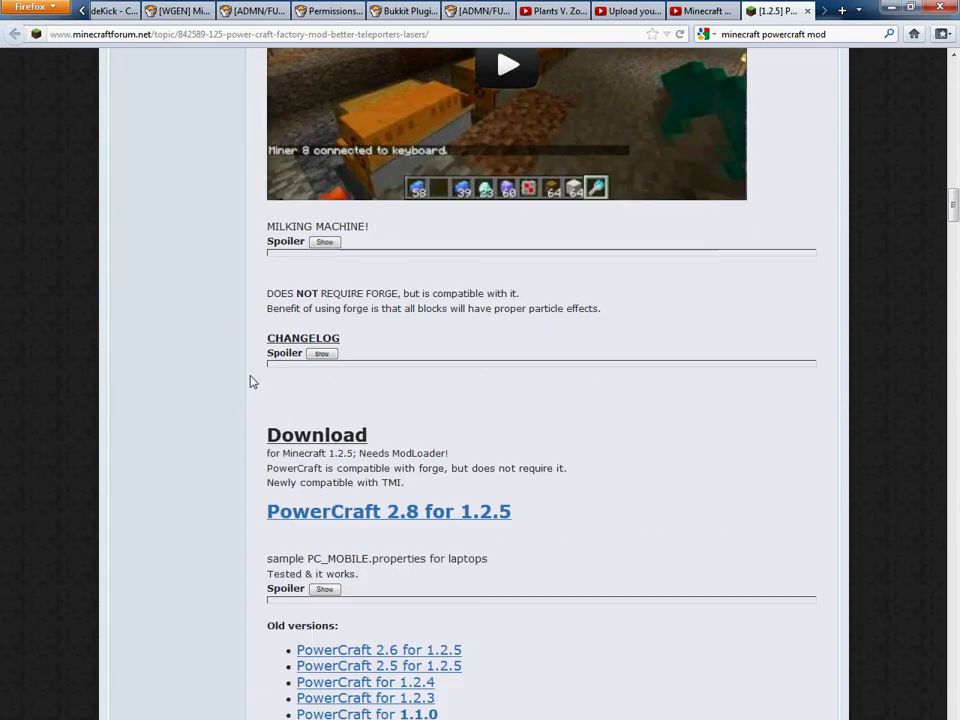
scroll(252, 381, "down", 3)
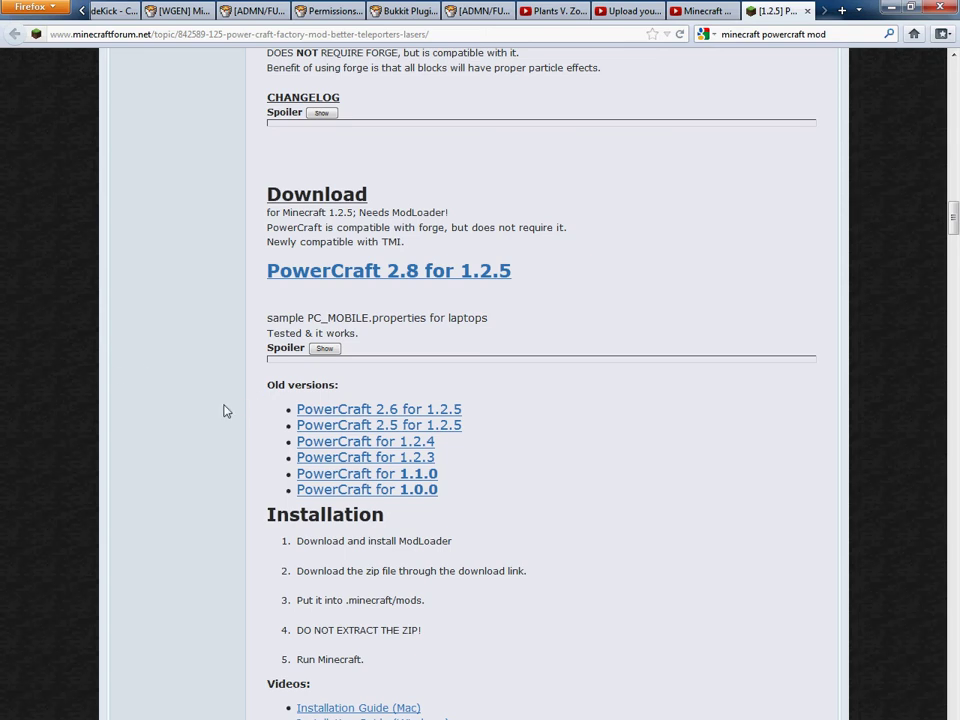
scroll(218, 400, "up", 3)
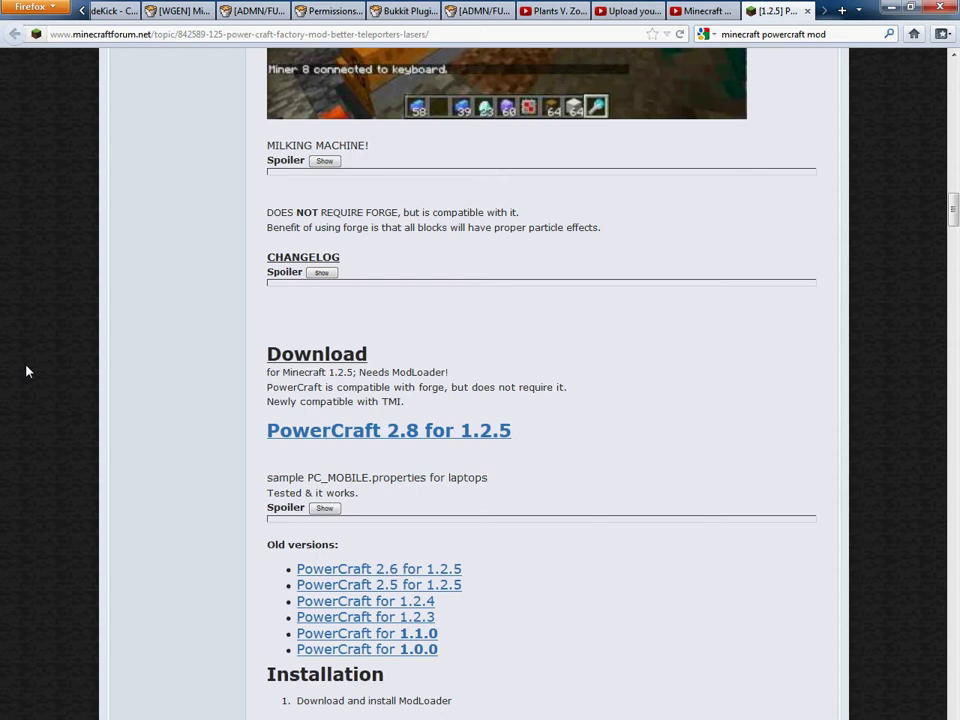
scroll(709, 388, "up", 3)
scroll(579, 501, "down", 4)
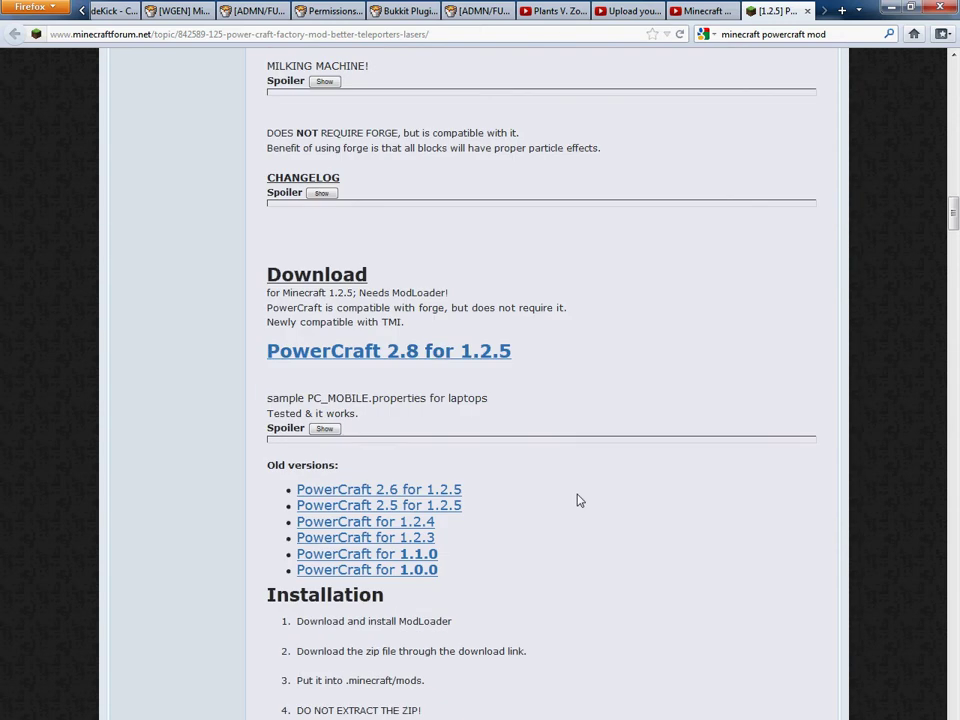
- Follow the PowerCraft 2.8 for 1.2.5 link and skip the adf.ly ad to start the download
left_click(467, 357)
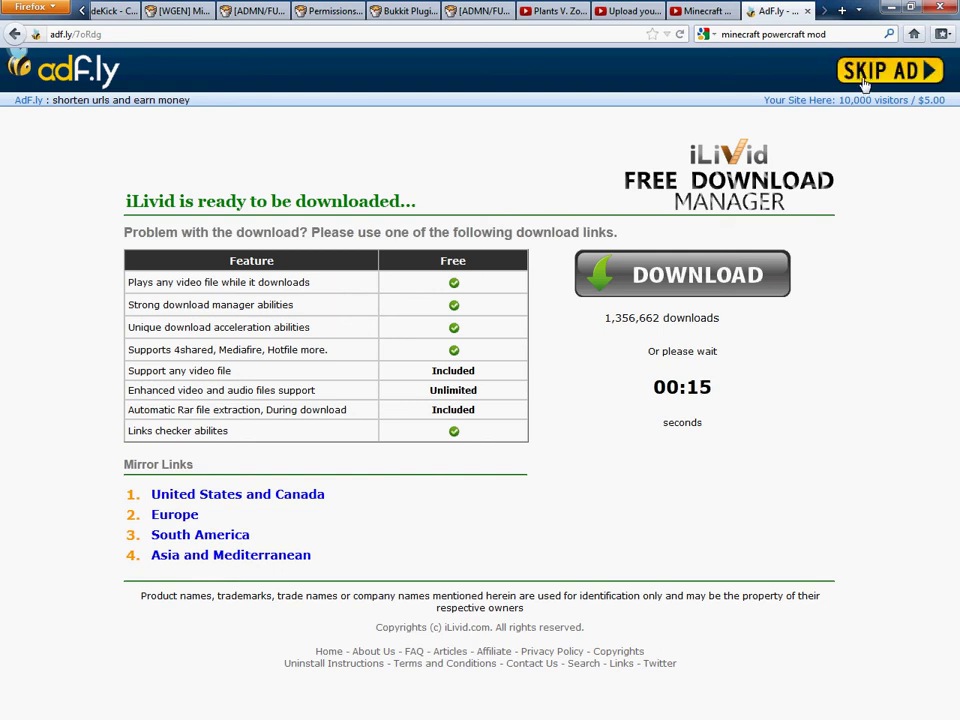
left_click(885, 70)
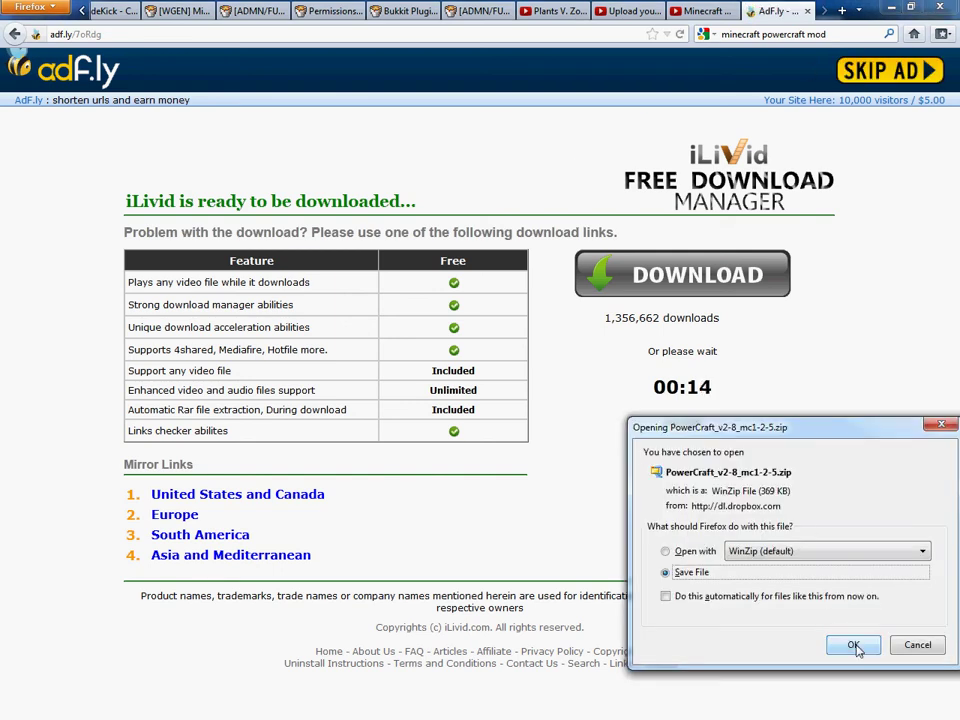
- Save PowerCraft_v2-8_mc1-2-5.zip and bring it into view in the Downloads list
key("Return")
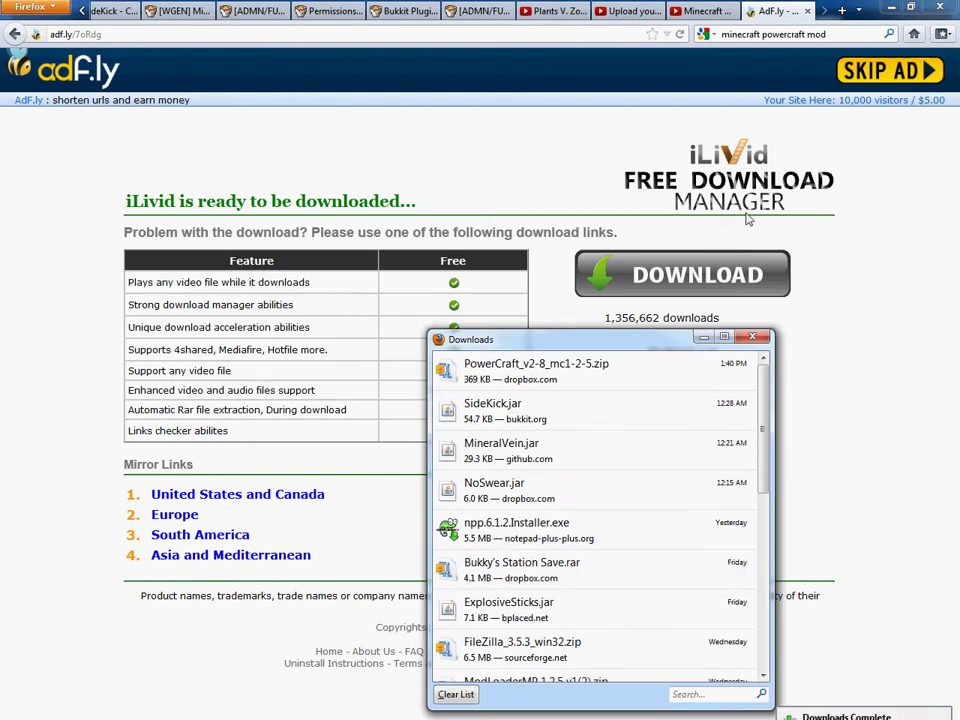
left_click(891, 10)
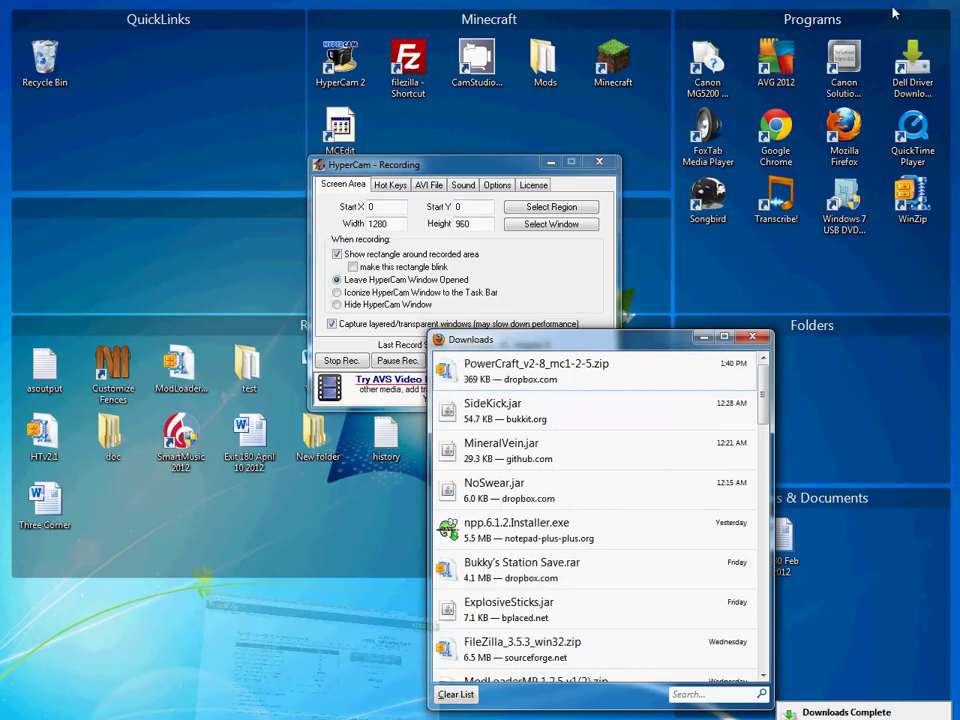
scroll(540, 443, "down", 1)
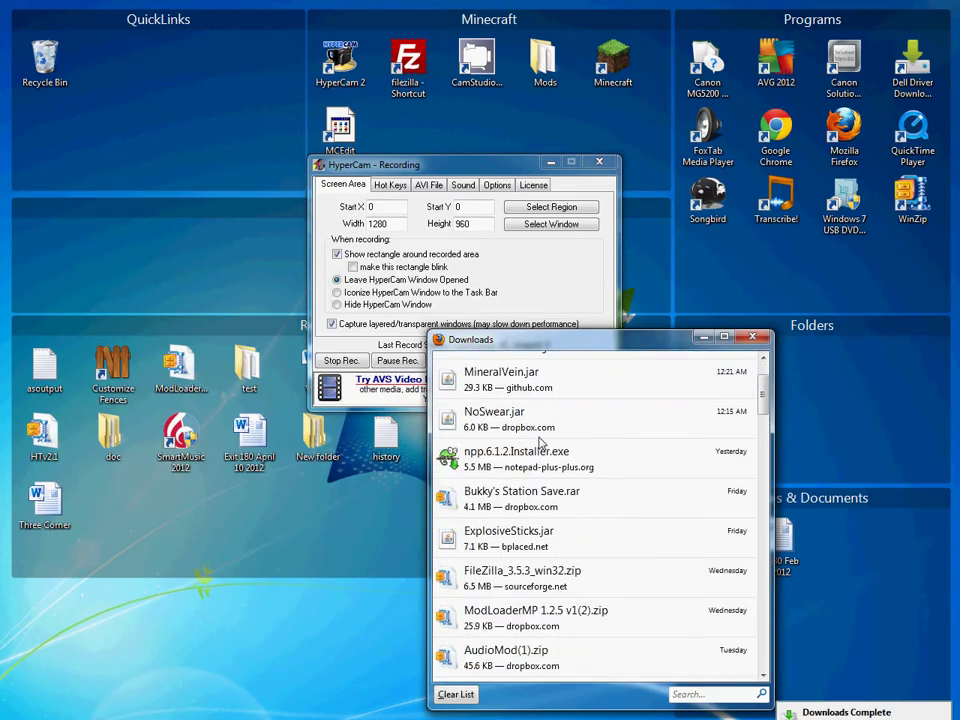
scroll(540, 443, "down", 1)
scroll(540, 443, "down", 2)
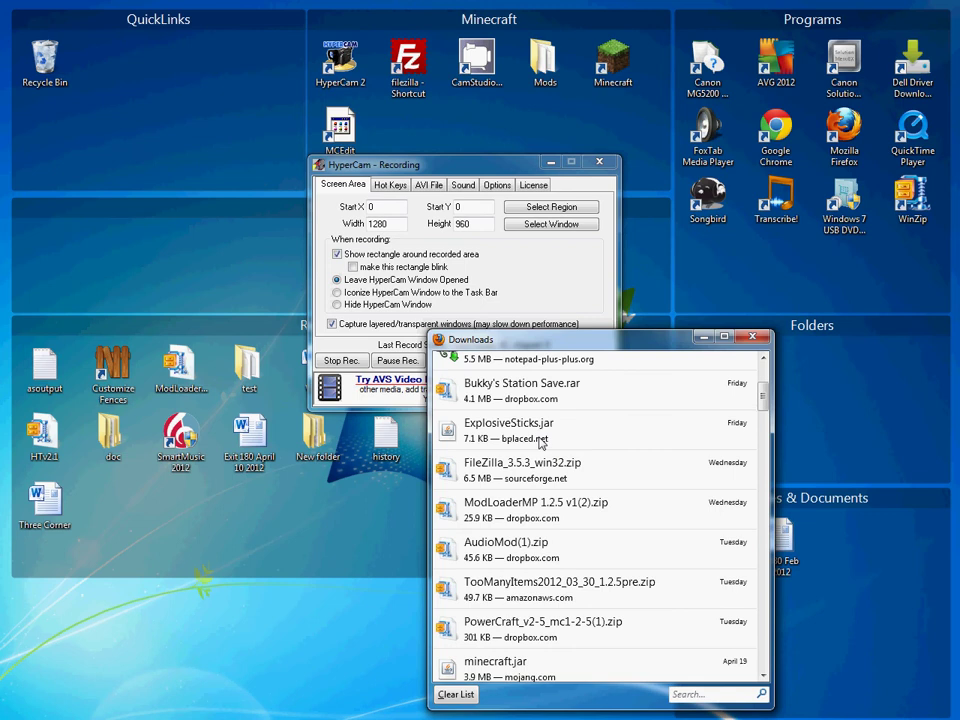
scroll(540, 443, "up", 5)
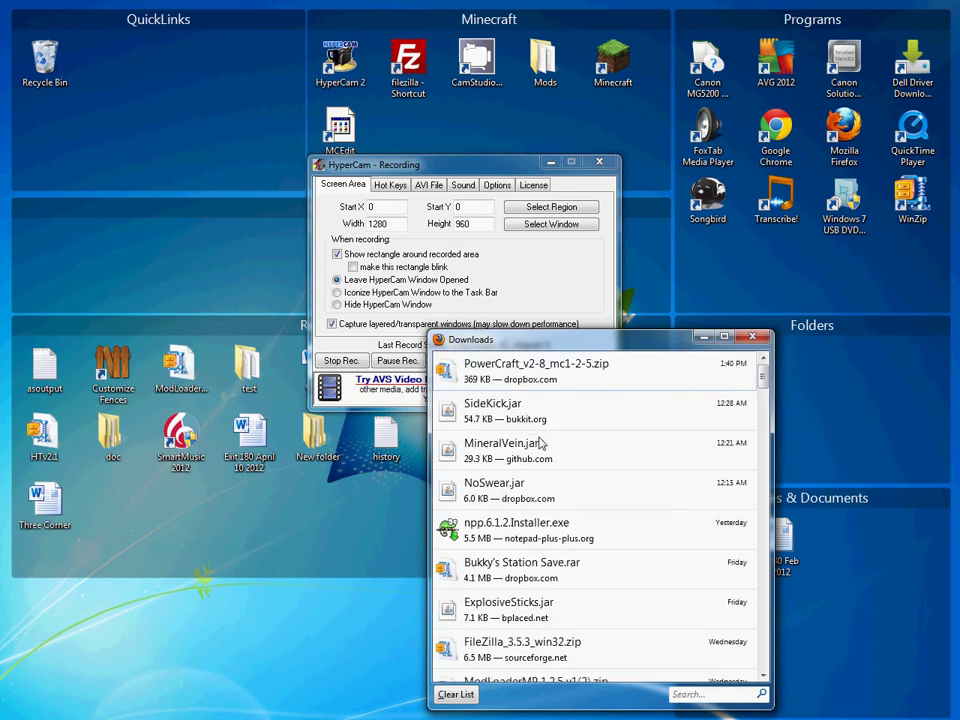
left_click_drag(545, 345, 674, 318)
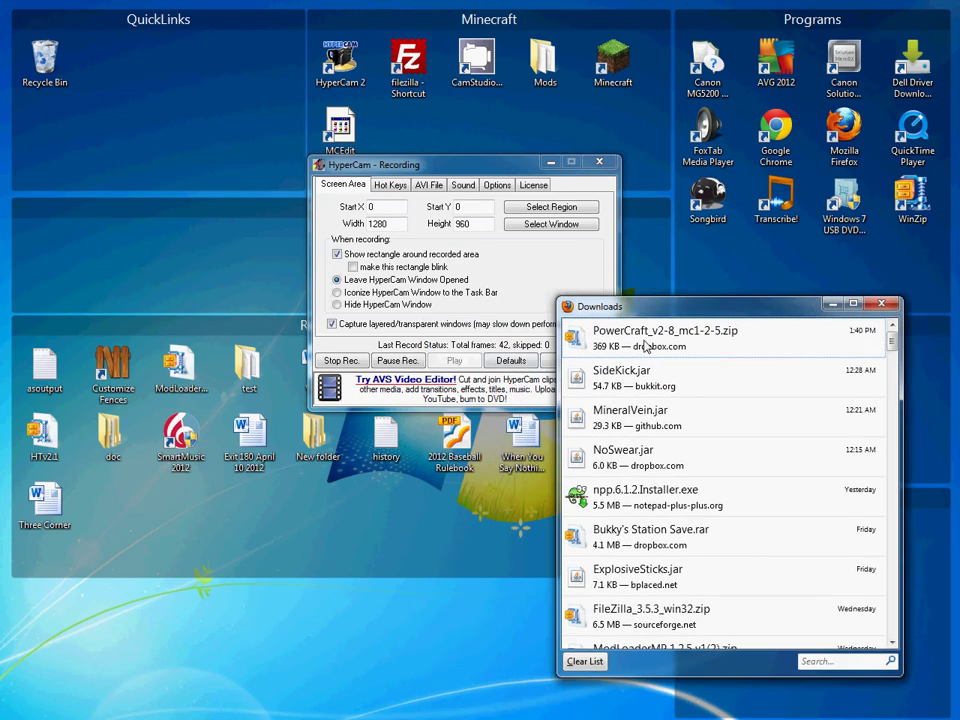
- Minimize the HyperCam recorder window and shift the Downloads window left
left_click(480, 165)
left_click(550, 162)
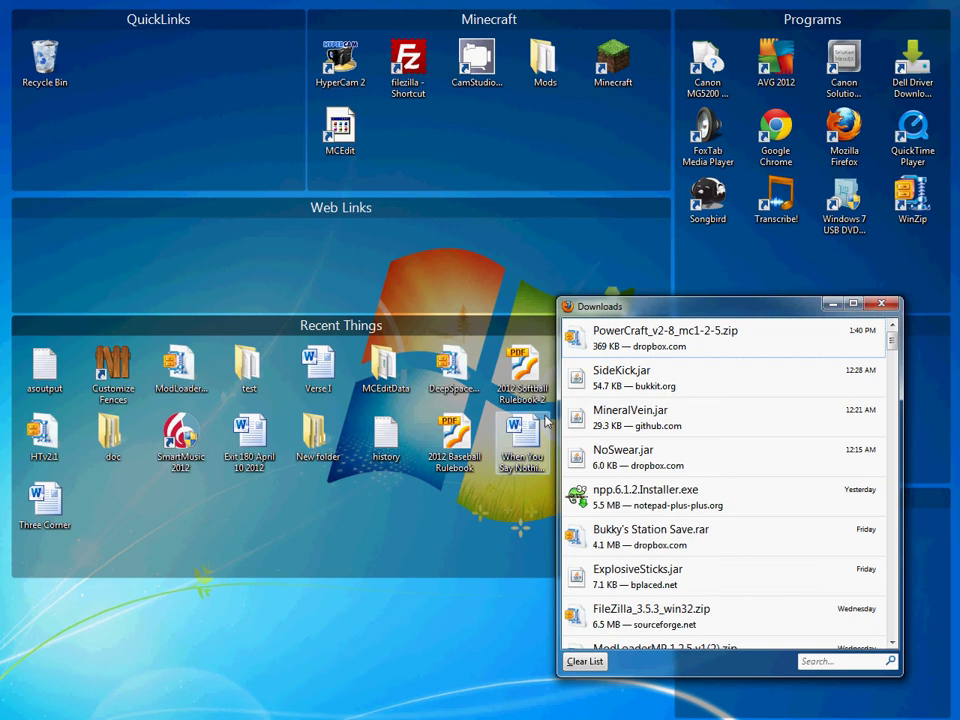
left_click_drag(616, 301, 416, 297)
- Open PowerCraft_v2-8_mc1-2-5.zip in WinZip, placed upper right and enlarged to list its 155 files
left_click(447, 322)
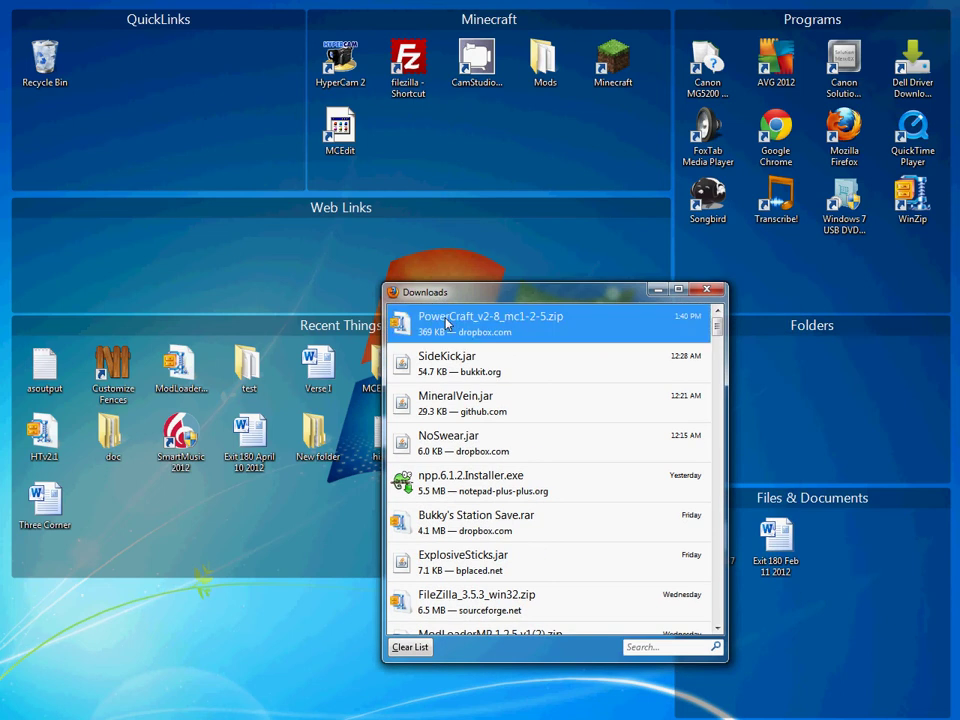
double_click(447, 322)
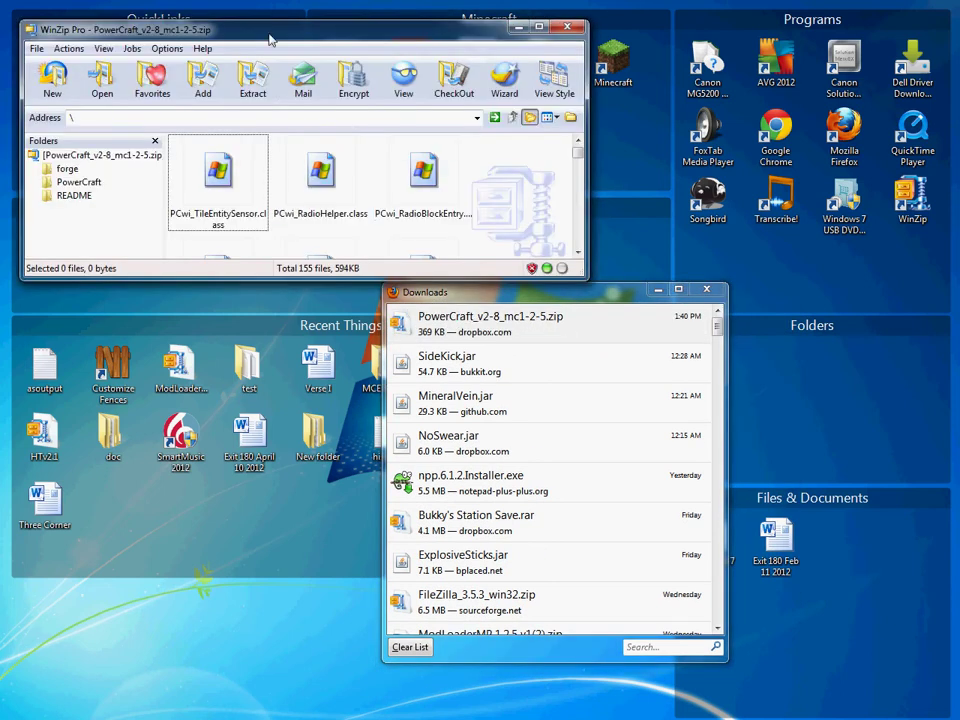
mouse_move(268, 36)
left_mouse_down()
mouse_move(623, 95)
mouse_move(615, 97)
left_mouse_up()
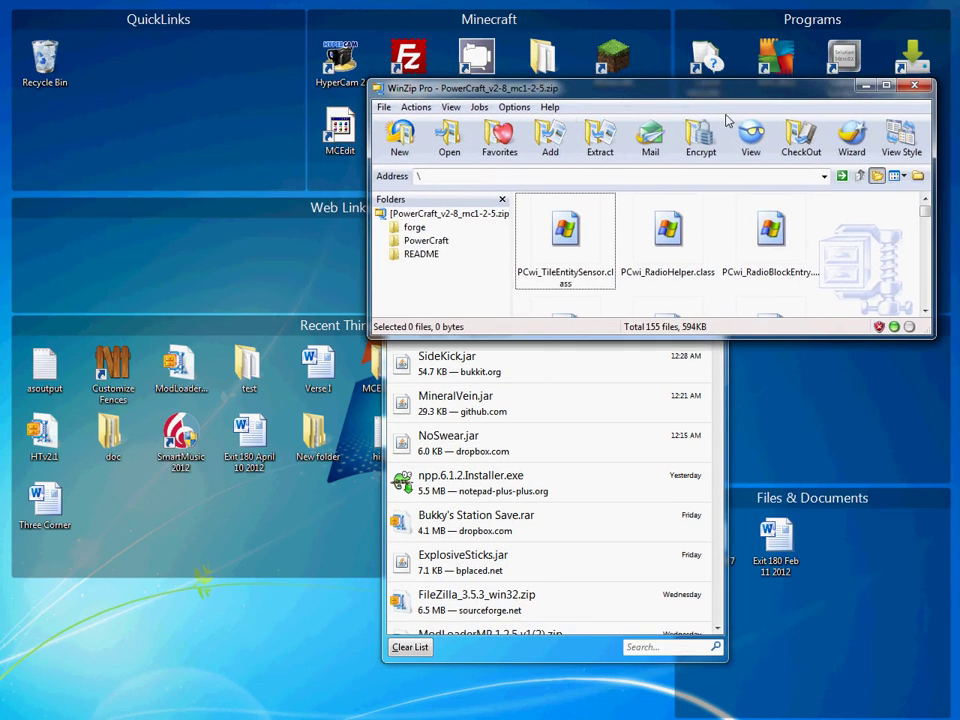
mouse_move(97, 718)
left_click_drag(630, 337, 648, 458)
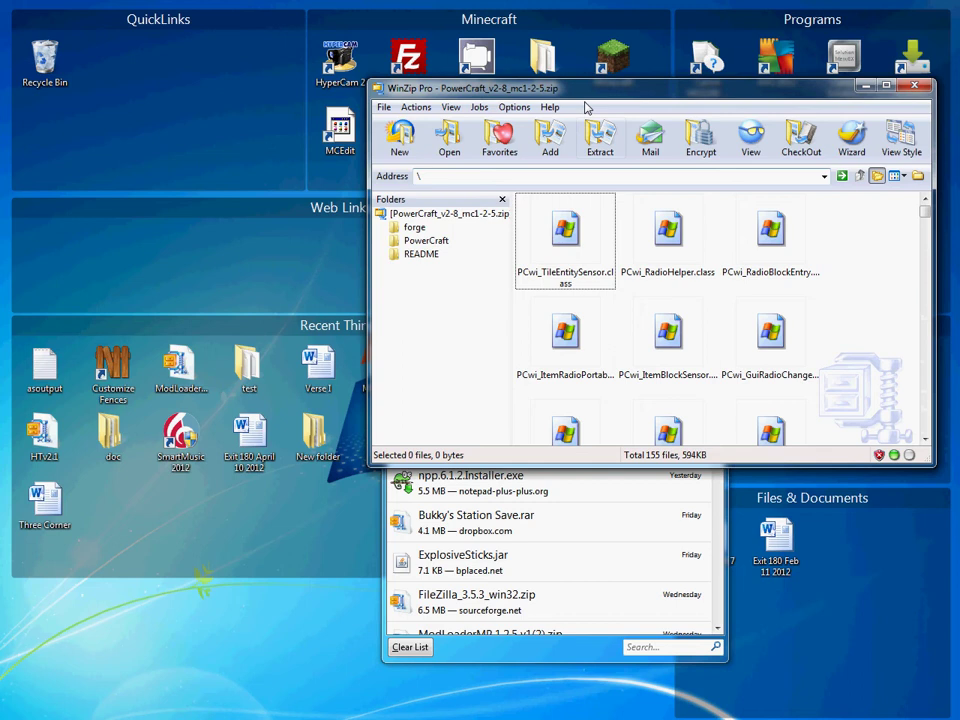
- Try a %appd% system search, then close the empty results and dismiss the desktop notice
left_click_drag(440, 86, 464, 96)
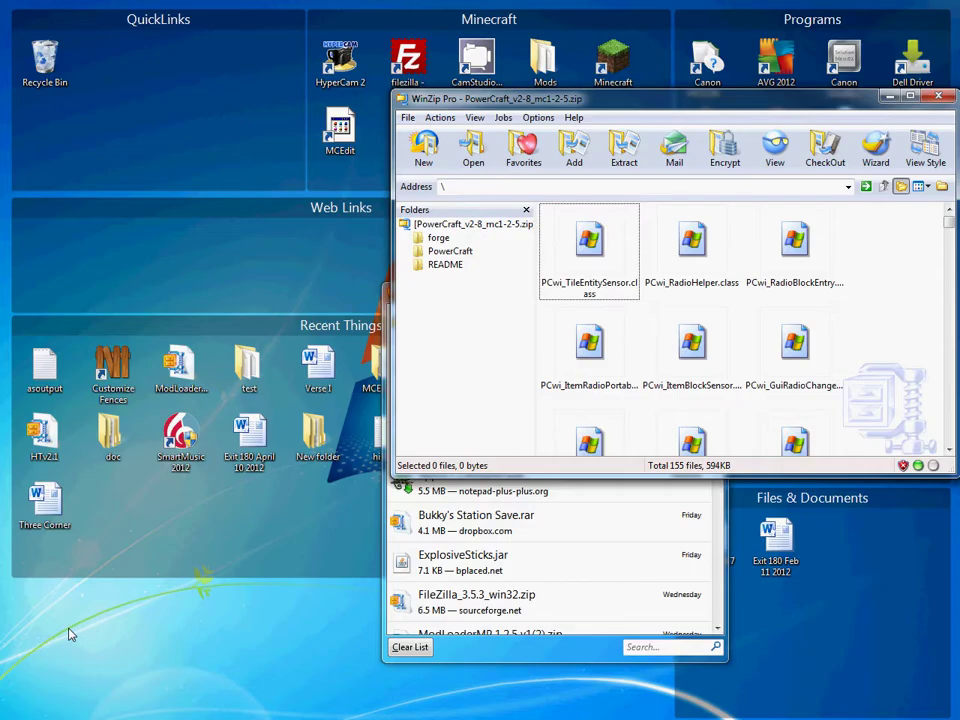
left_click(25, 715)
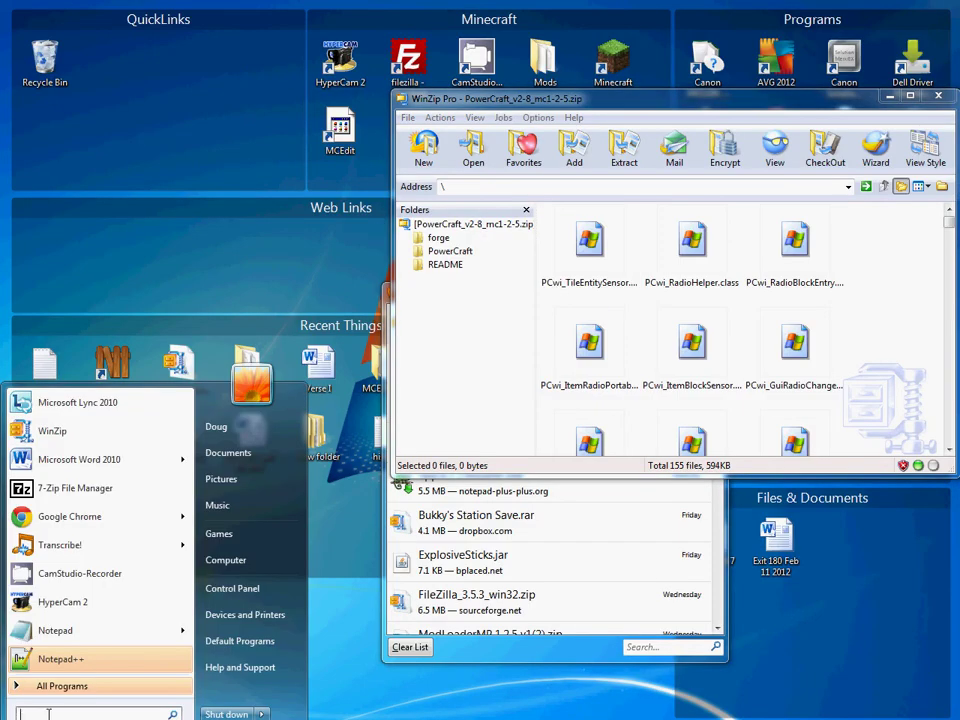
type("%a")
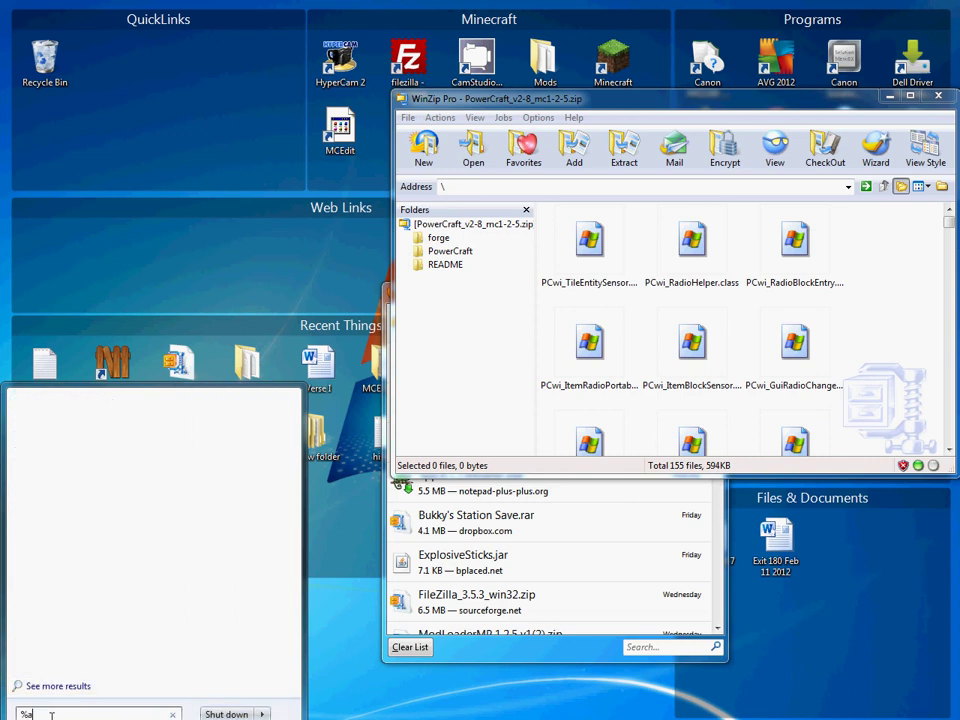
type("ppdata")
type("%")
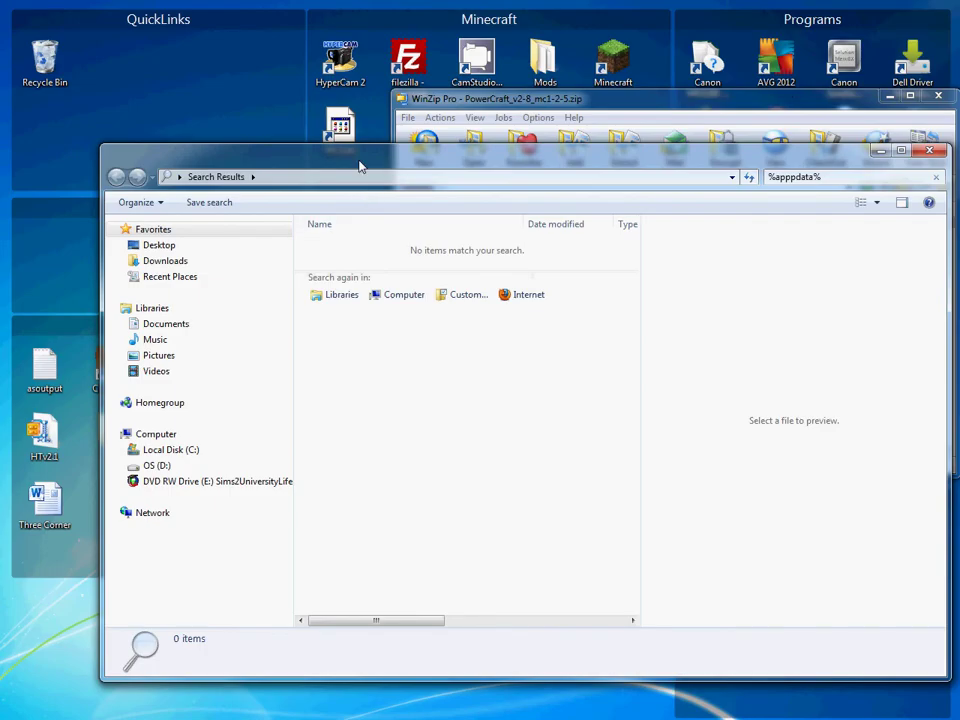
mouse_move(360, 163)
left_mouse_down()
mouse_move(300, 185)
mouse_move(185, 181)
mouse_move(274, 150)
left_mouse_up()
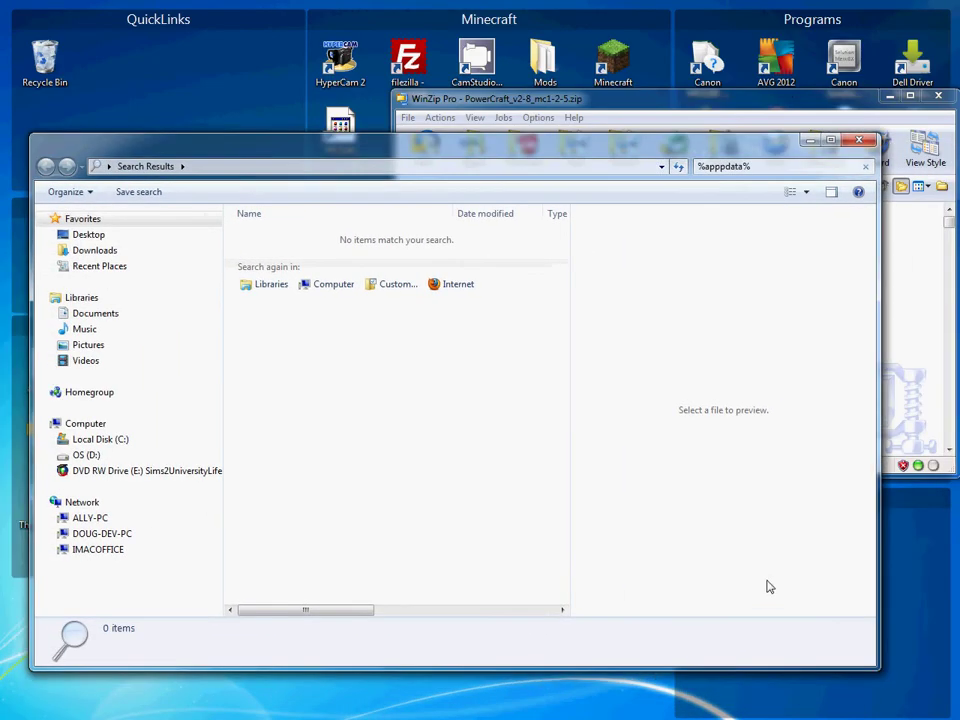
left_click_drag(868, 655, 350, 655)
key("alt+F4")
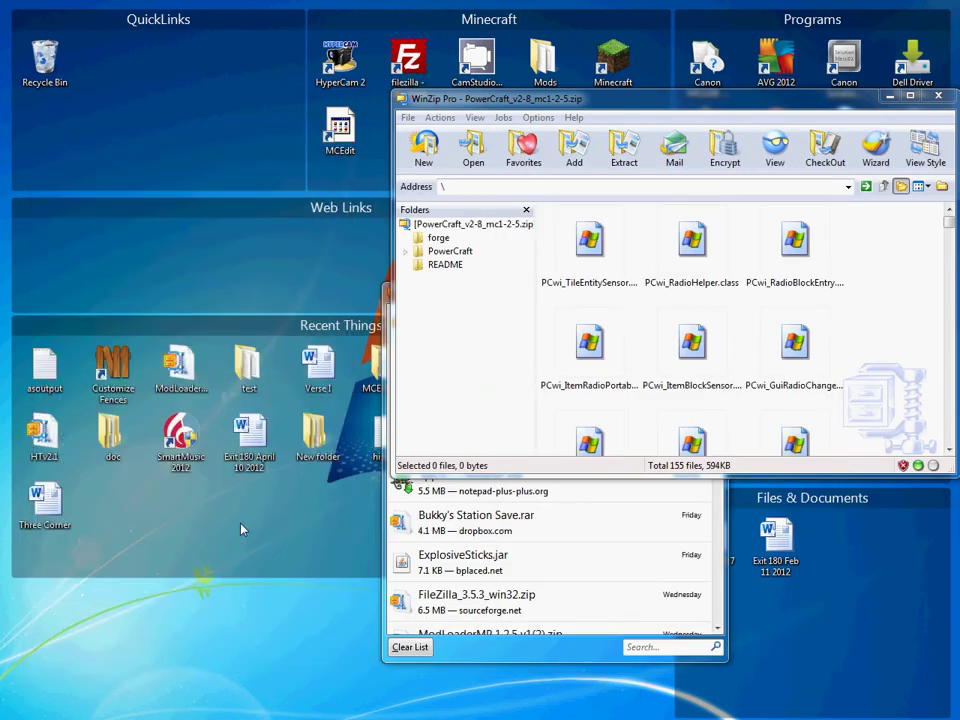
key("super")
left_click(33, 714)
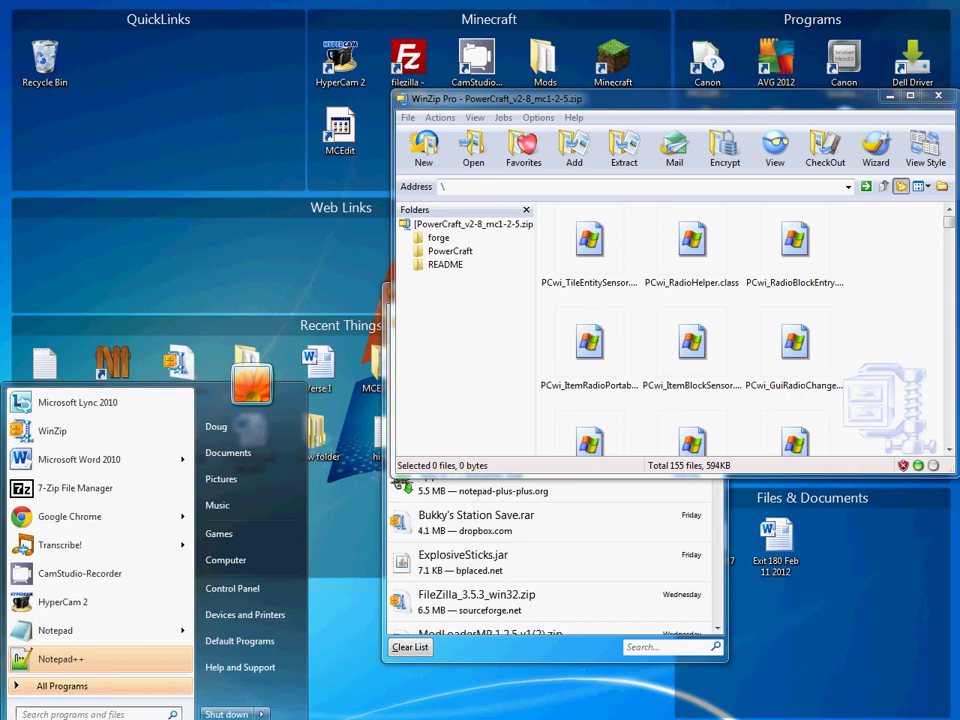
key("Escape")
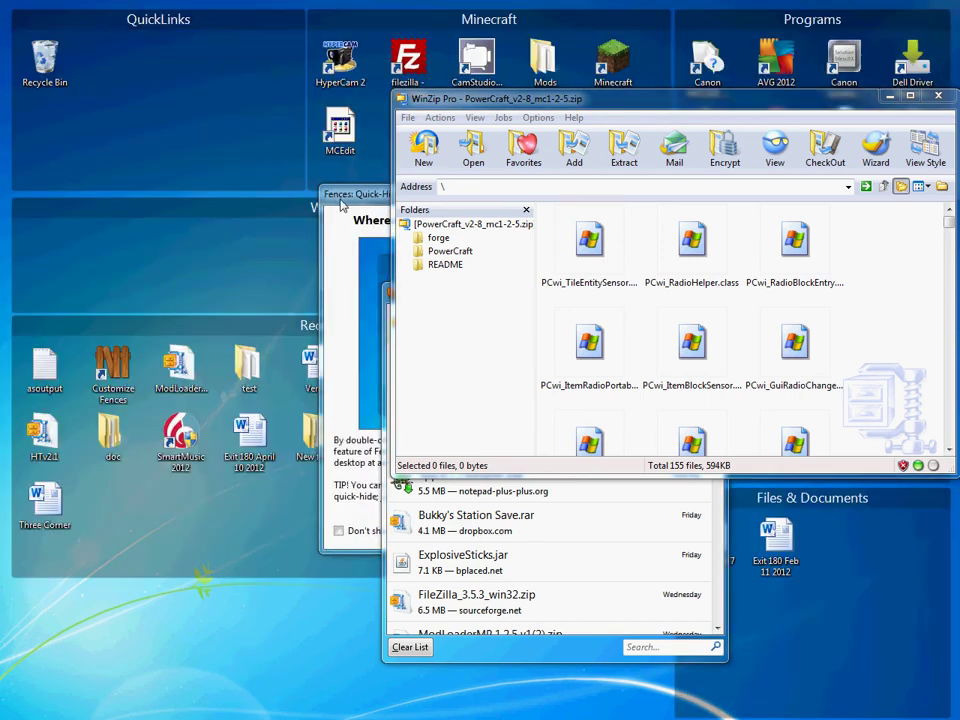
left_click(323, 403)
key("Return")
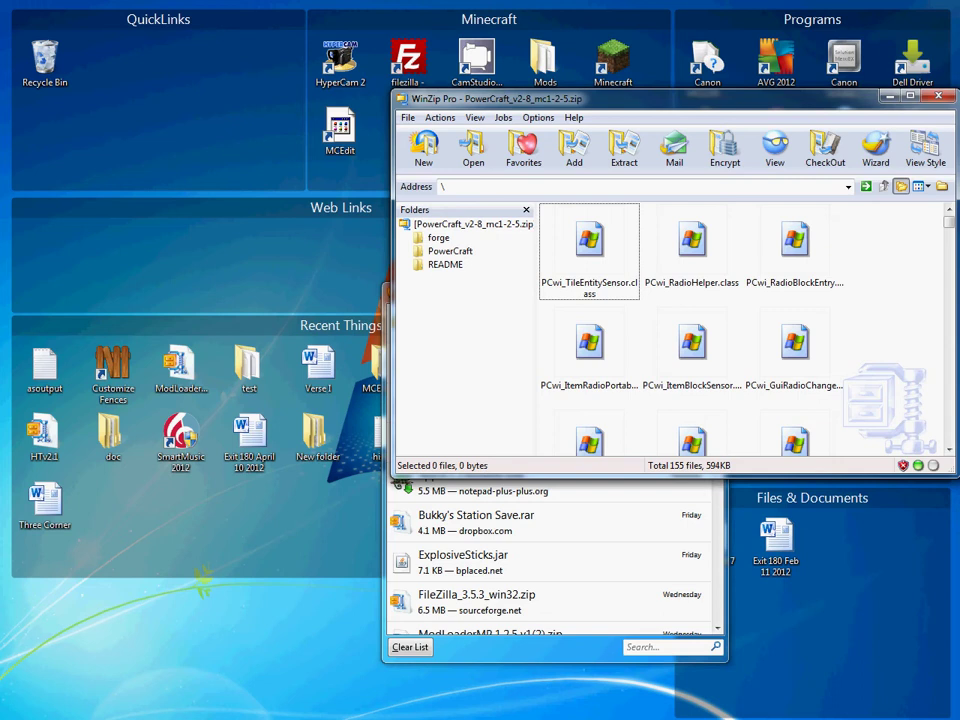
- Search %appdata% to open Roaming, then open .minecraft and its bin folder
key("super")
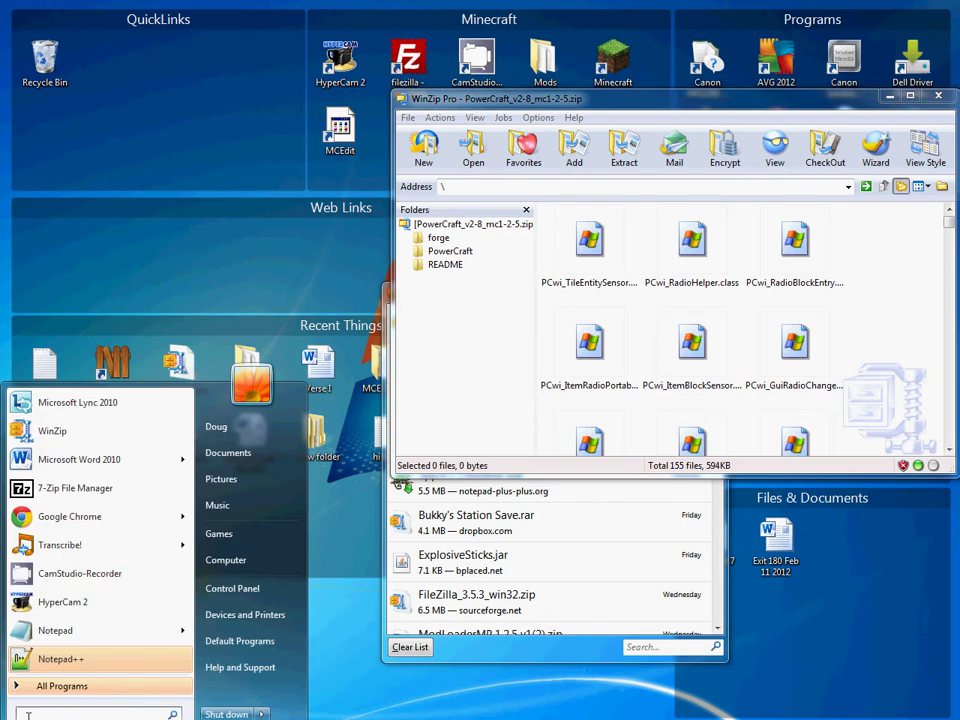
type("%appd")
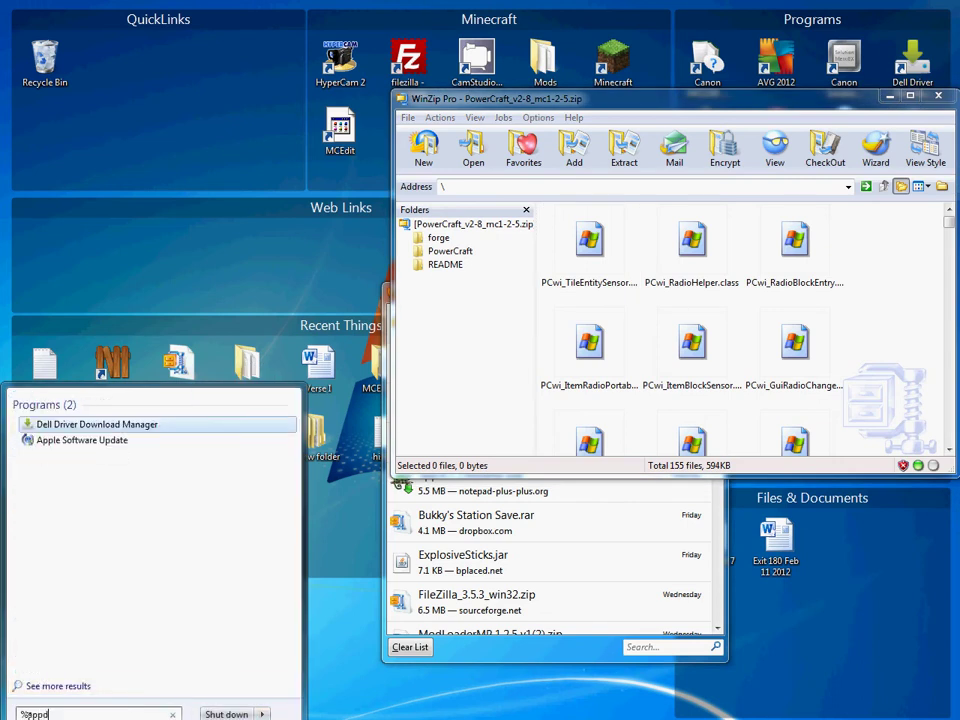
type("ata")
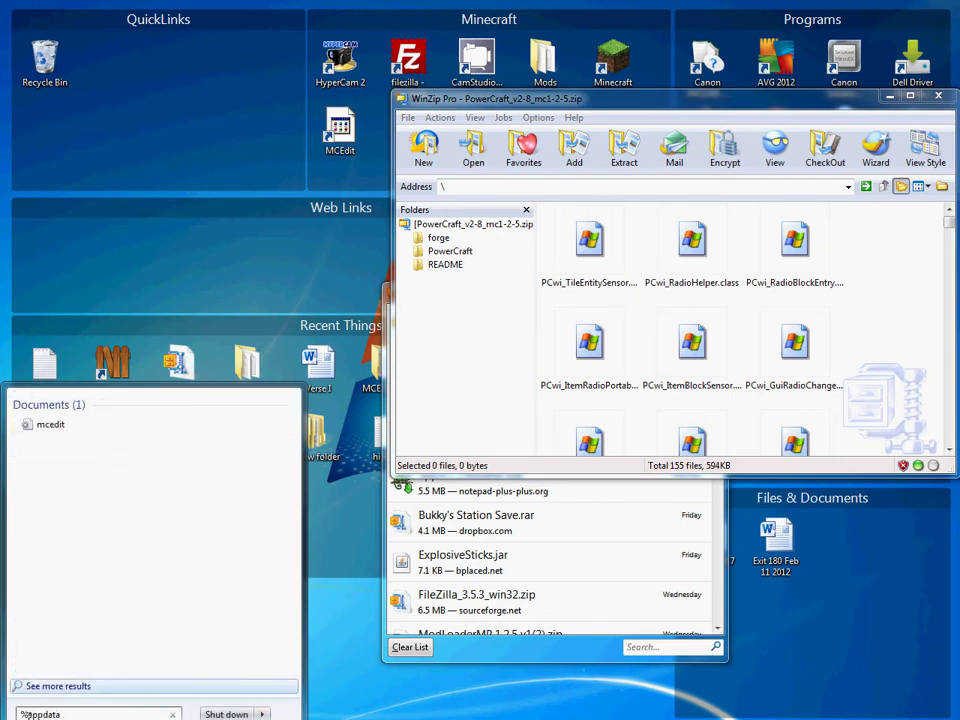
type("%")
key("Return")
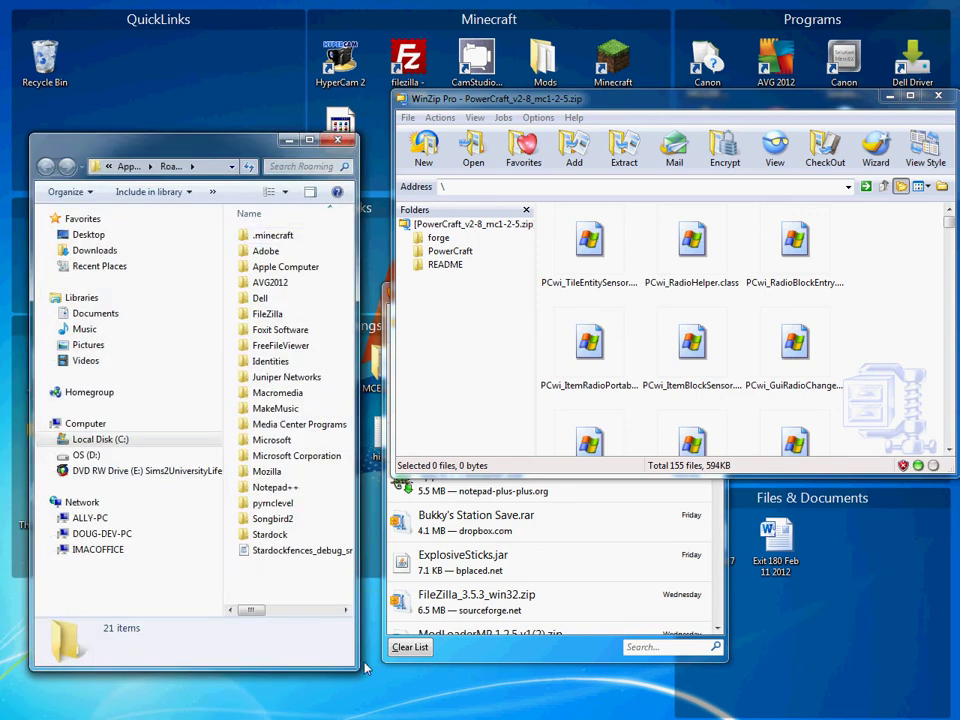
mouse_move(357, 667)
left_mouse_down()
mouse_move(368, 667)
mouse_move(362, 655)
mouse_move(377, 640)
left_mouse_up()
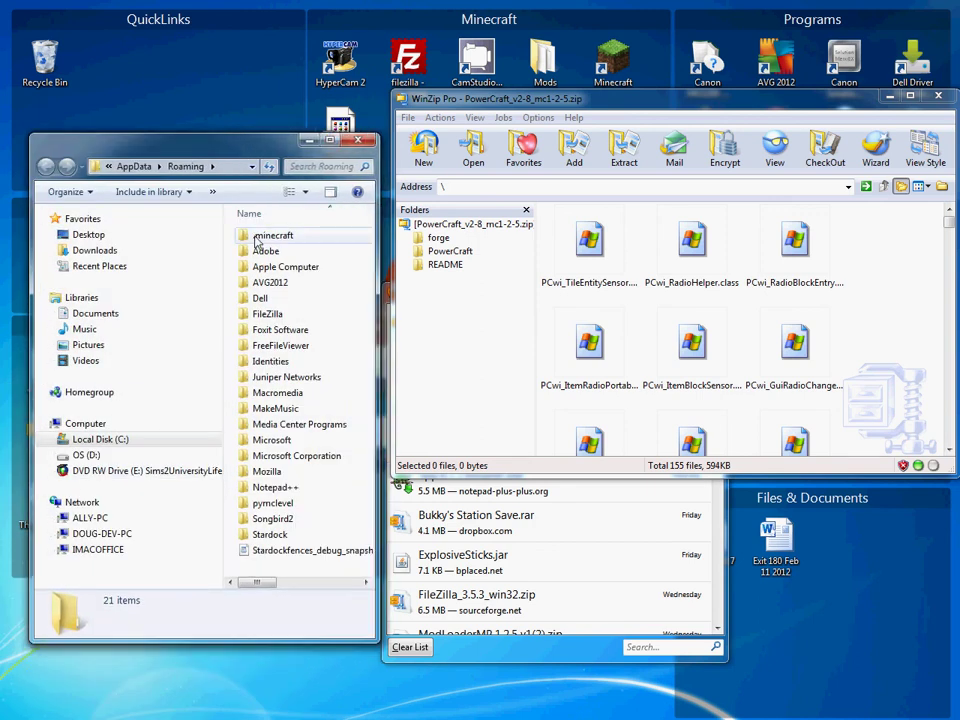
double_click(262, 236)
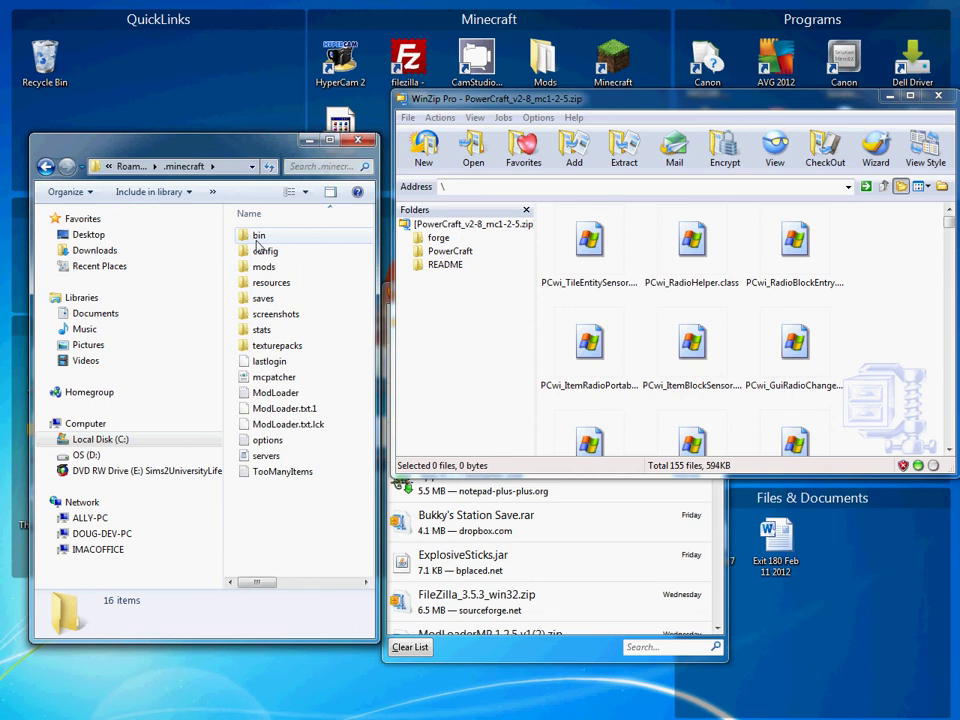
double_click(257, 237)
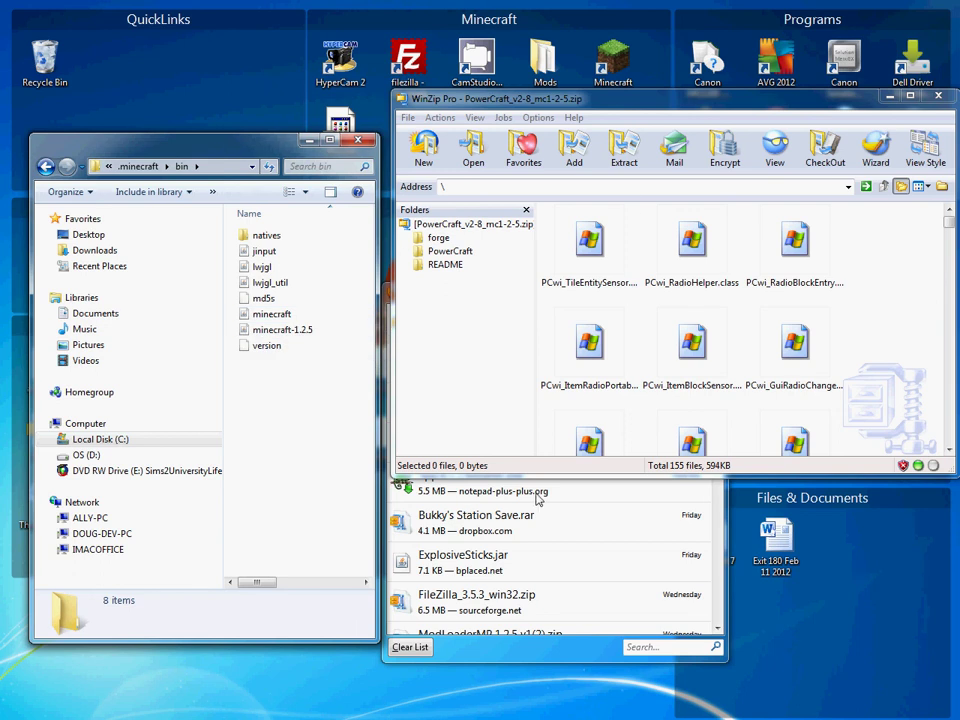
- Copy minecraft.jar and paste a 'minecraft - Copy' backup into the bin folder
left_click_drag(609, 479, 609, 524)
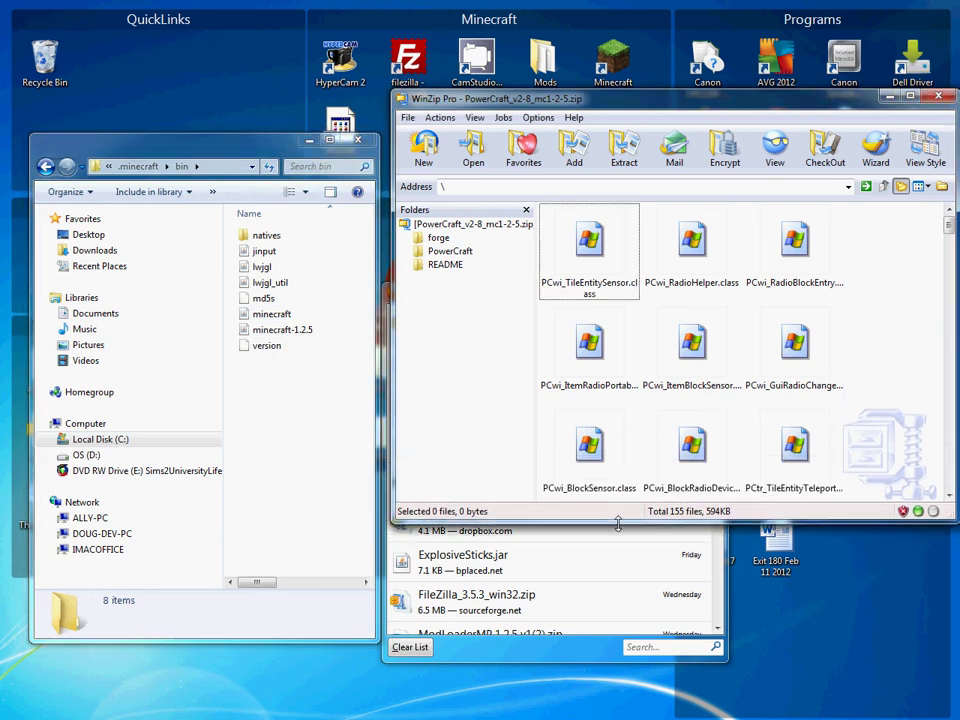
right_click(255, 316)
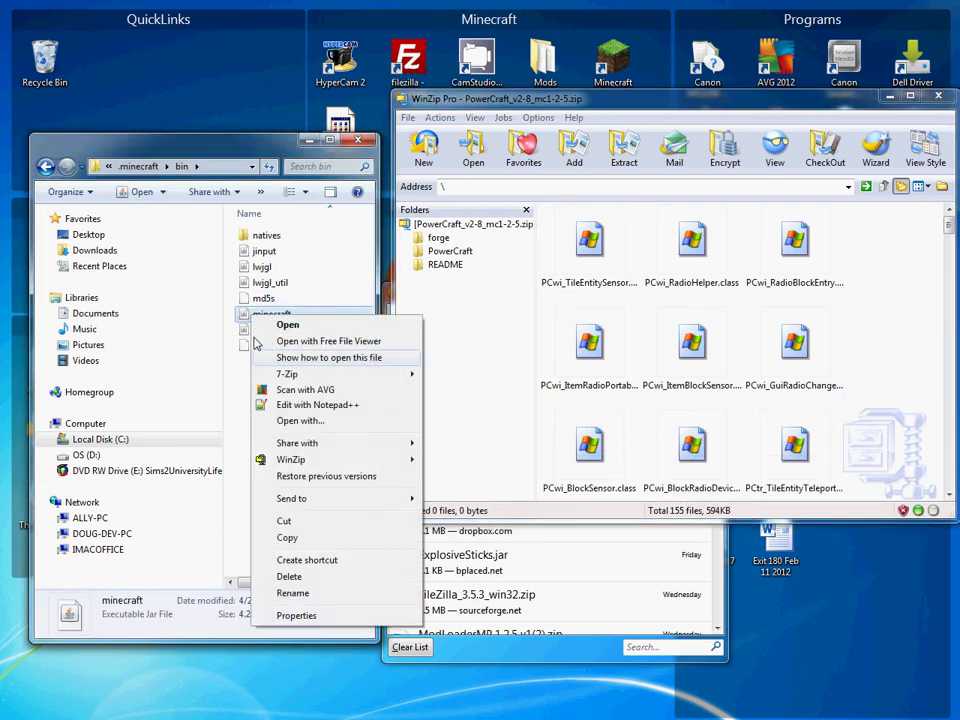
left_click(282, 536)
right_click(279, 488)
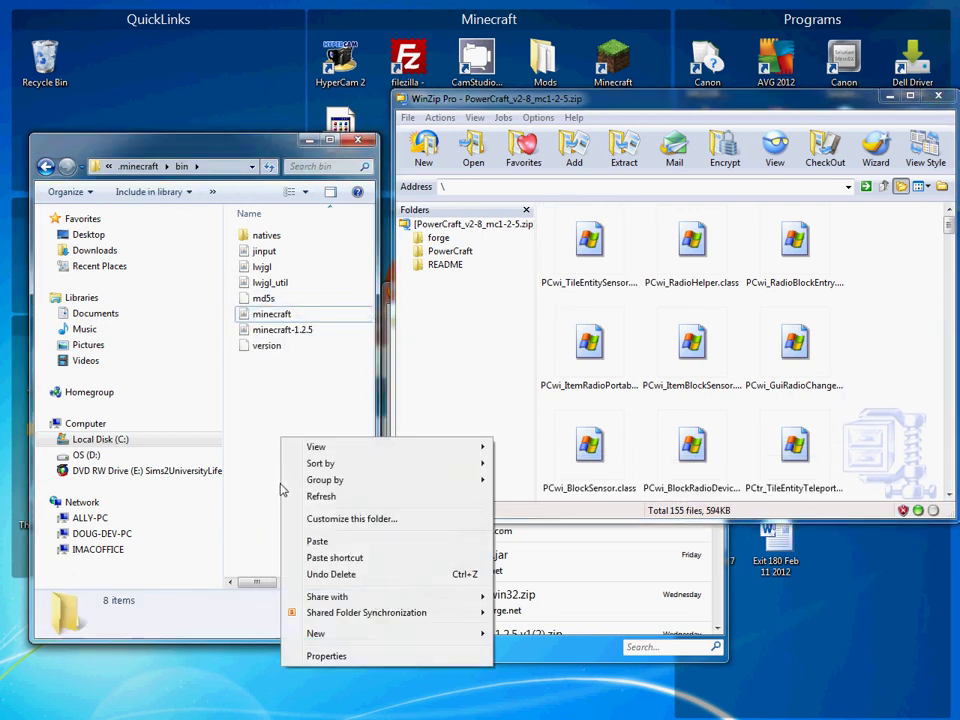
left_click(296, 539)
- Bring up the 7-Zip submenu for the original minecraft.jar
left_click(278, 332)
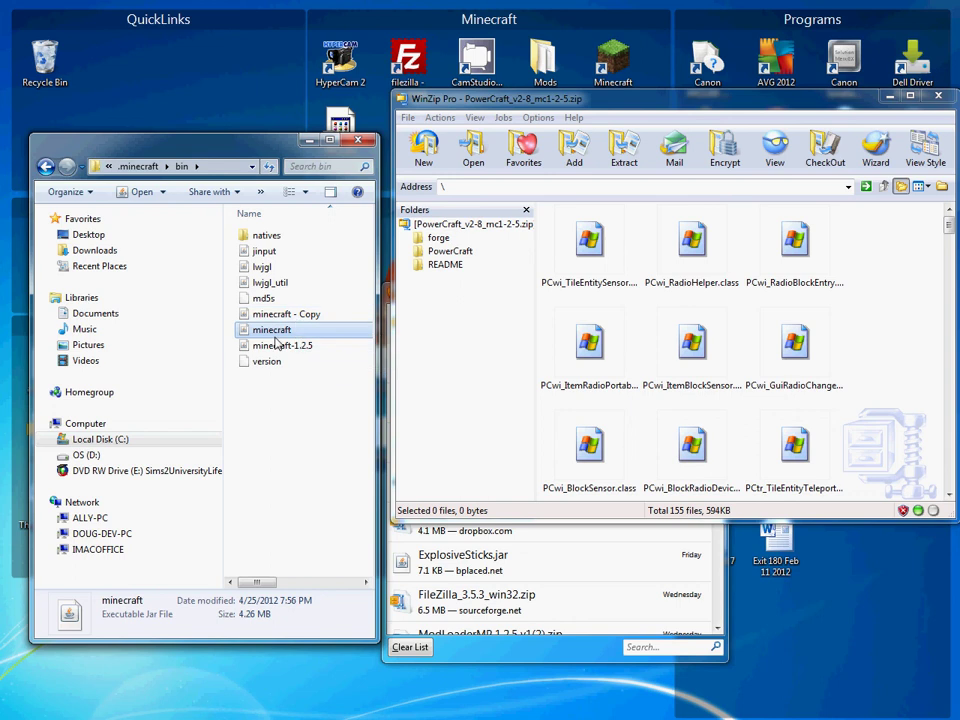
right_click(278, 330)
mouse_move(310, 387)
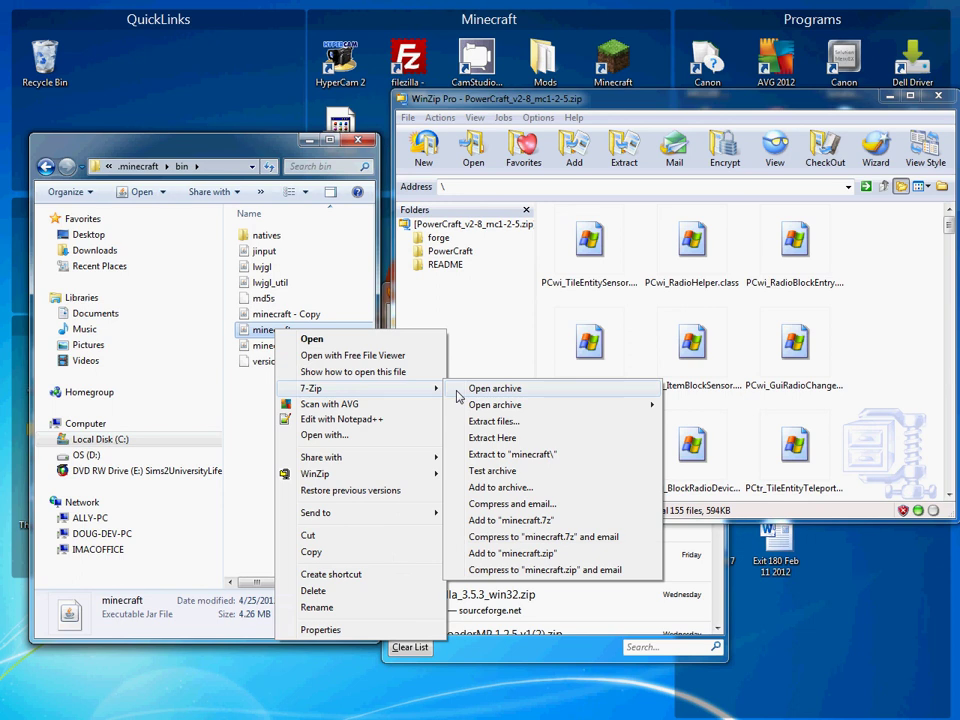
- Open minecraft.jar in 7-Zip File Manager and arrange it beside the WinZip PowerCraft archive
left_click(458, 389)
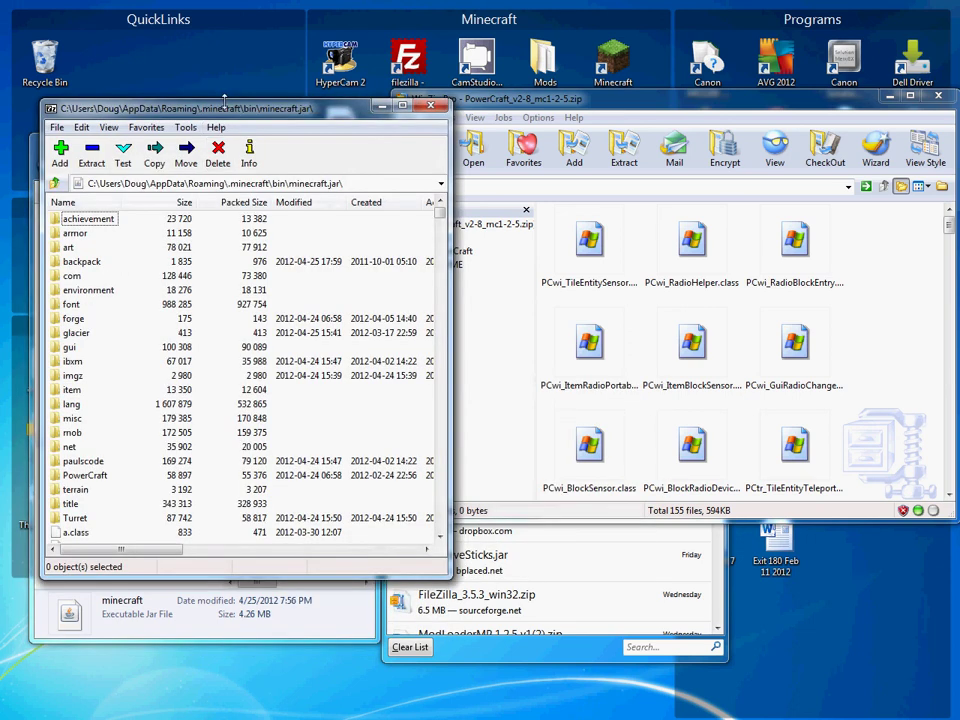
mouse_move(174, 104)
left_mouse_down()
mouse_move(140, 84)
mouse_move(151, 84)
mouse_move(143, 84)
mouse_move(161, 114)
left_mouse_up()
mouse_move(424, 217)
left_mouse_down()
mouse_move(418, 243)
mouse_move(425, 214)
mouse_move(771, 218)
left_mouse_up()
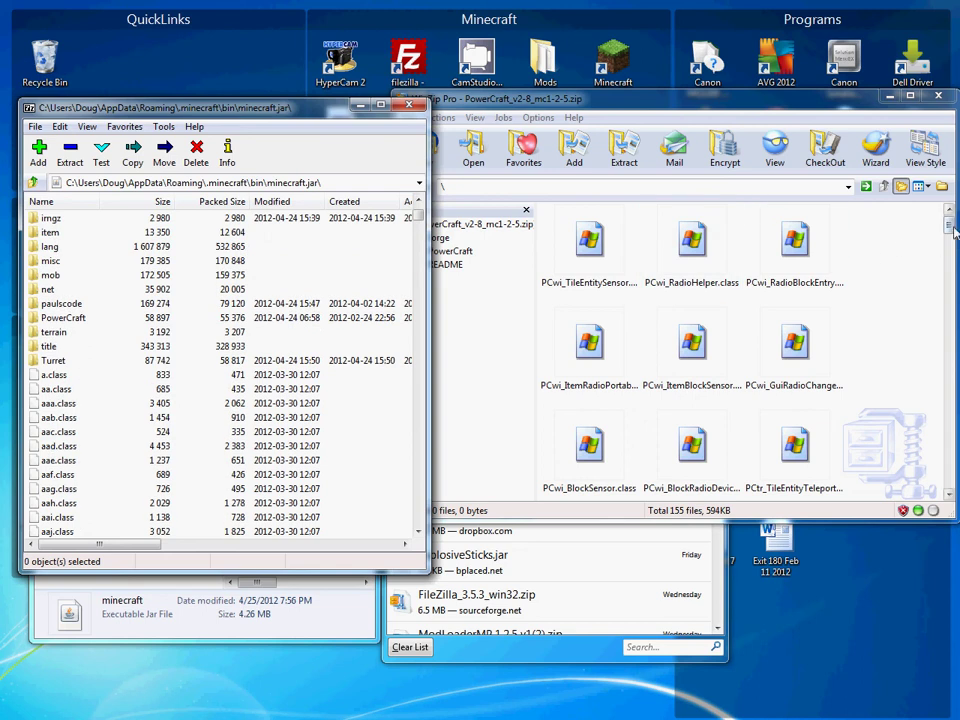
left_click(771, 218)
scroll(771, 218, "down", 15)
scroll(690, 350, "down", 2)
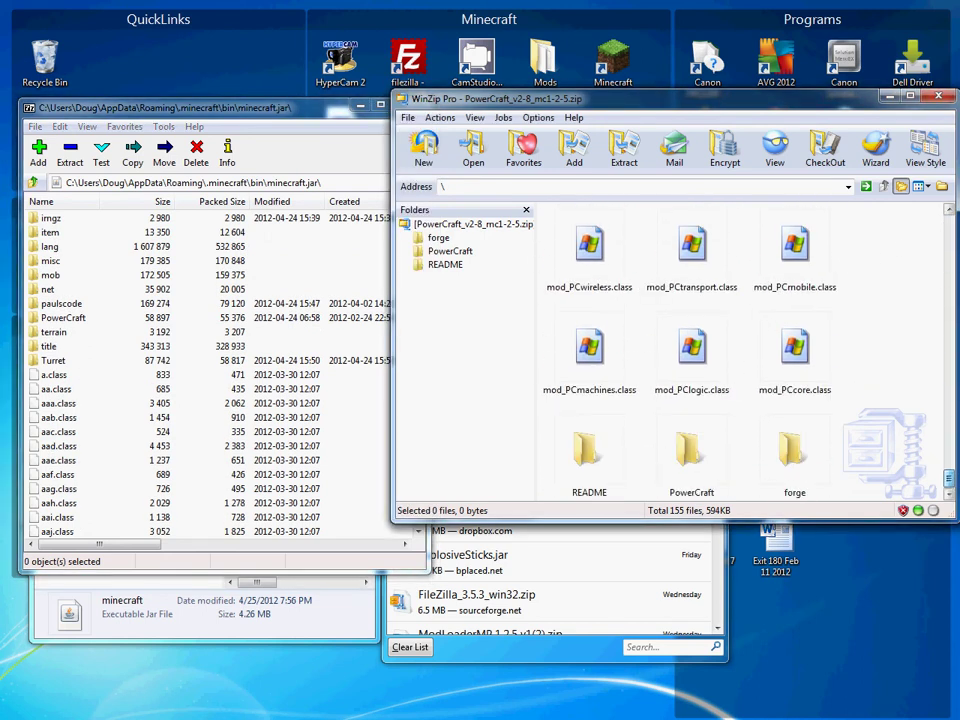
scroll(690, 350, "up", 15)
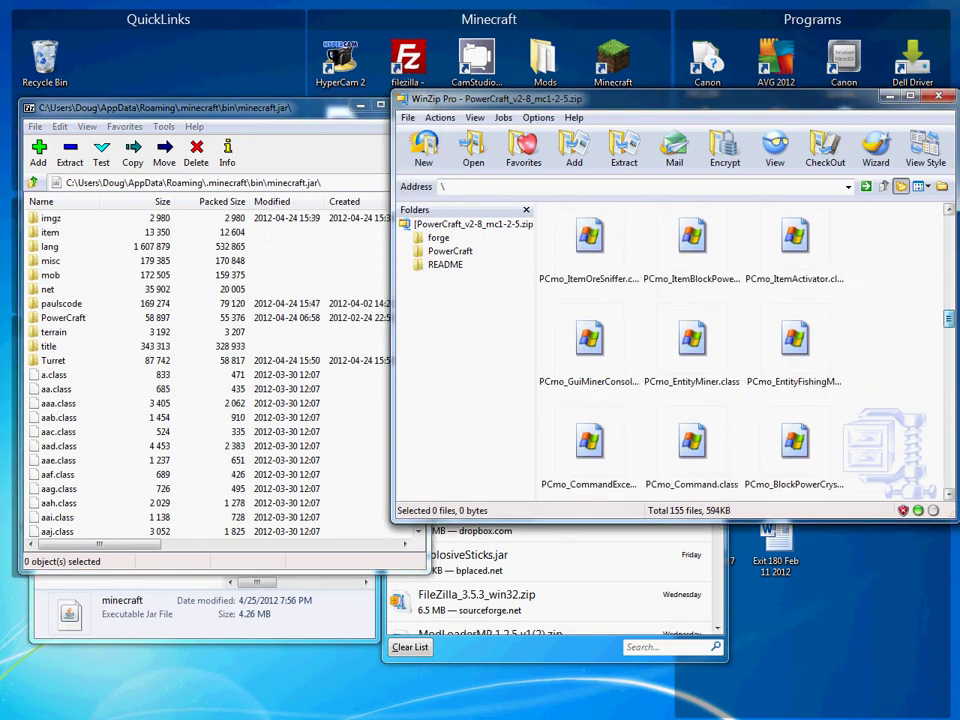
- Select all PowerCraft files in WinZip and drag them into minecraft.jar, which fails with a file-in-use error
left_click_drag(462, 108, 481, 110)
left_click(459, 119)
left_click(495, 270)
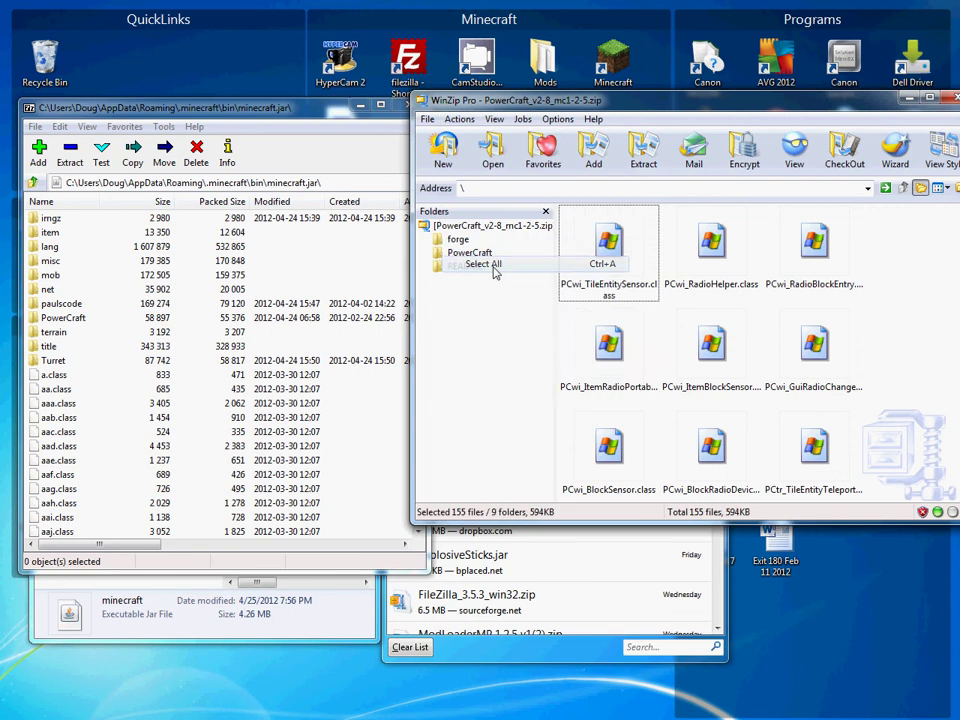
mouse_move(608, 250)
left_mouse_down()
mouse_move(375, 510)
mouse_move(366, 505)
left_mouse_up()
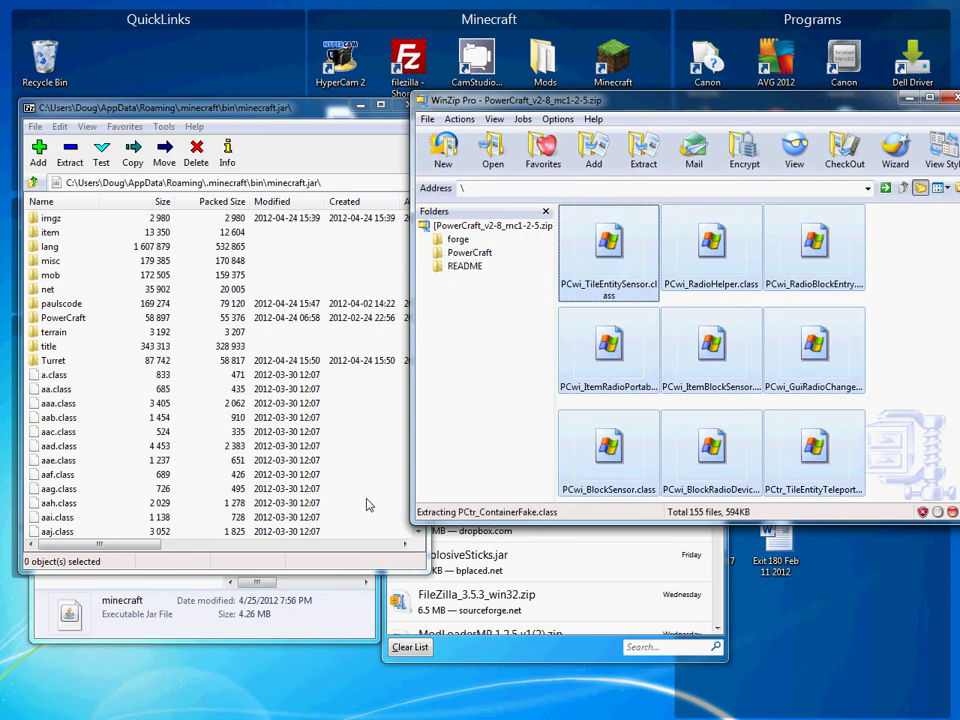
left_click(447, 428)
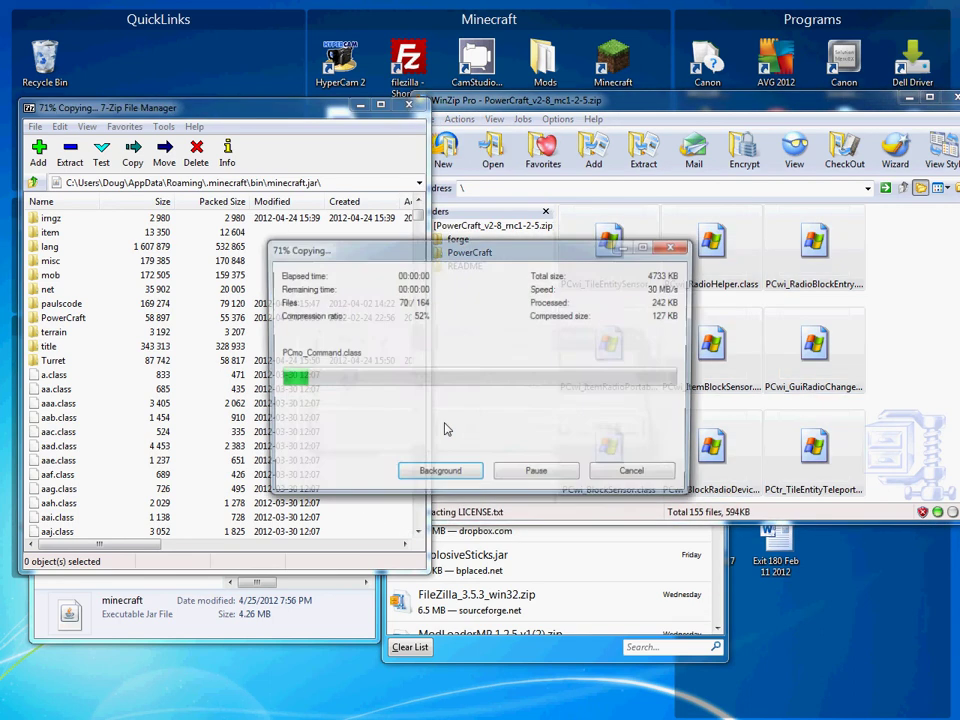
left_click(628, 430)
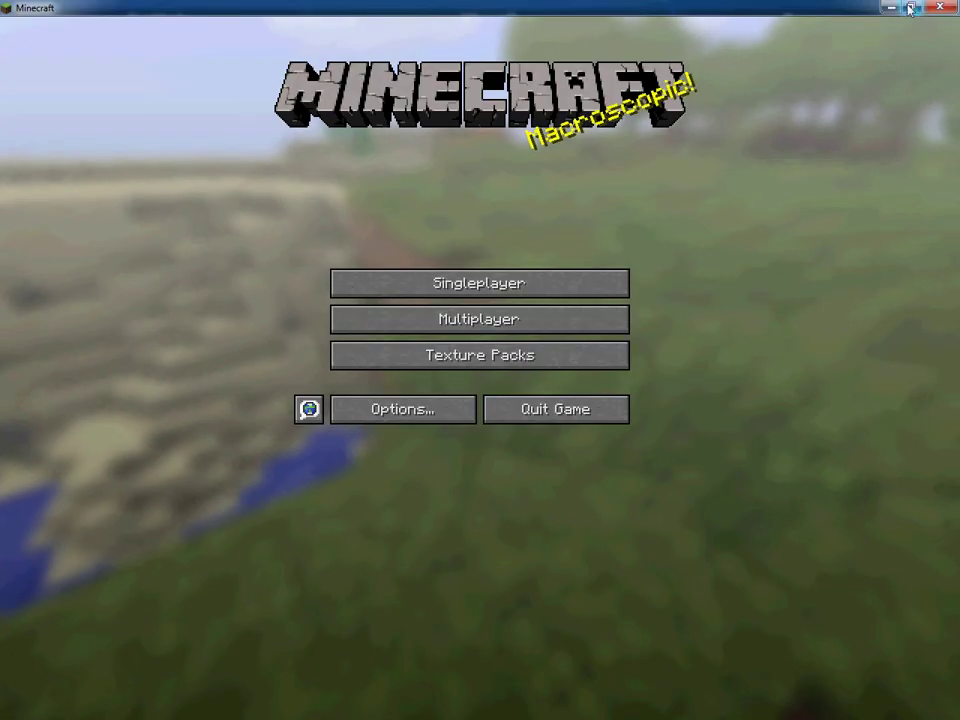
- Close the running Minecraft game and reopen minecraft.jar in 7-Zip
left_click(891, 8)
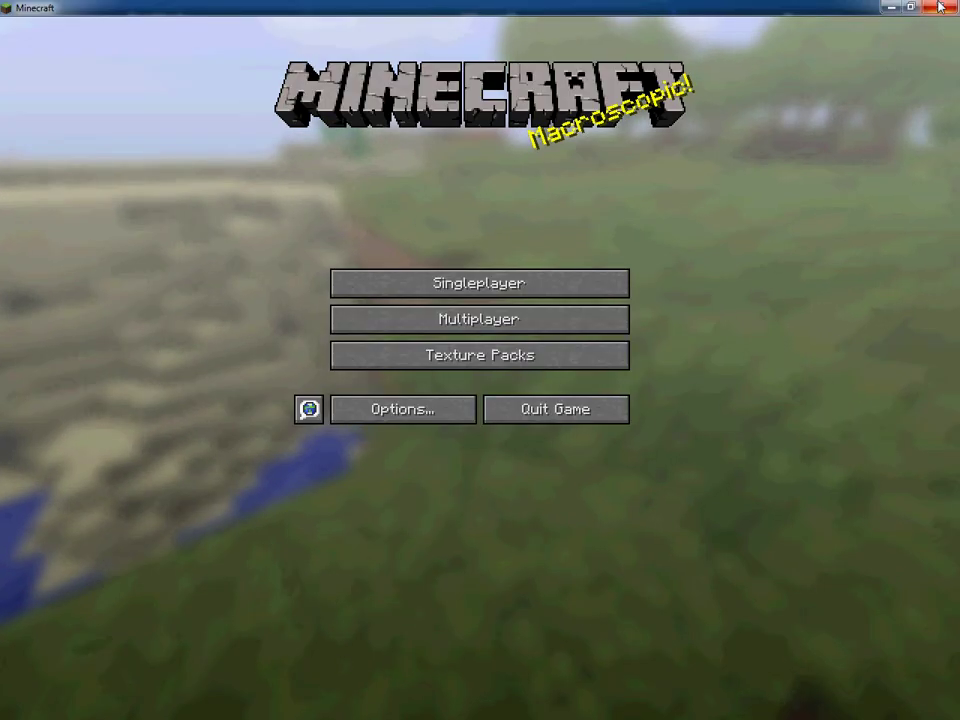
left_click(409, 106)
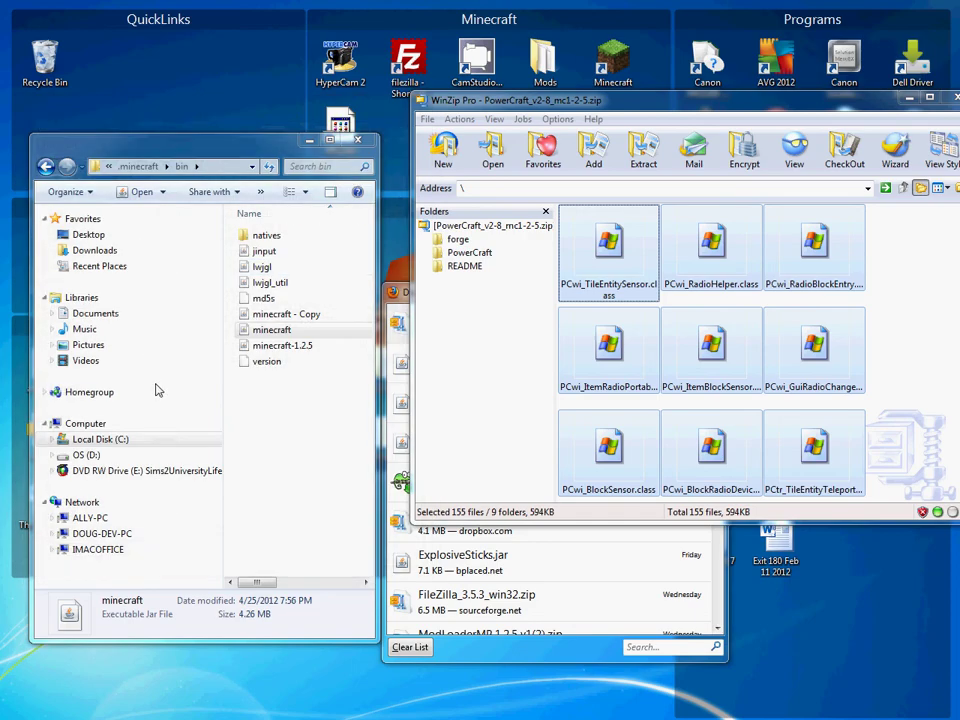
right_click(265, 331)
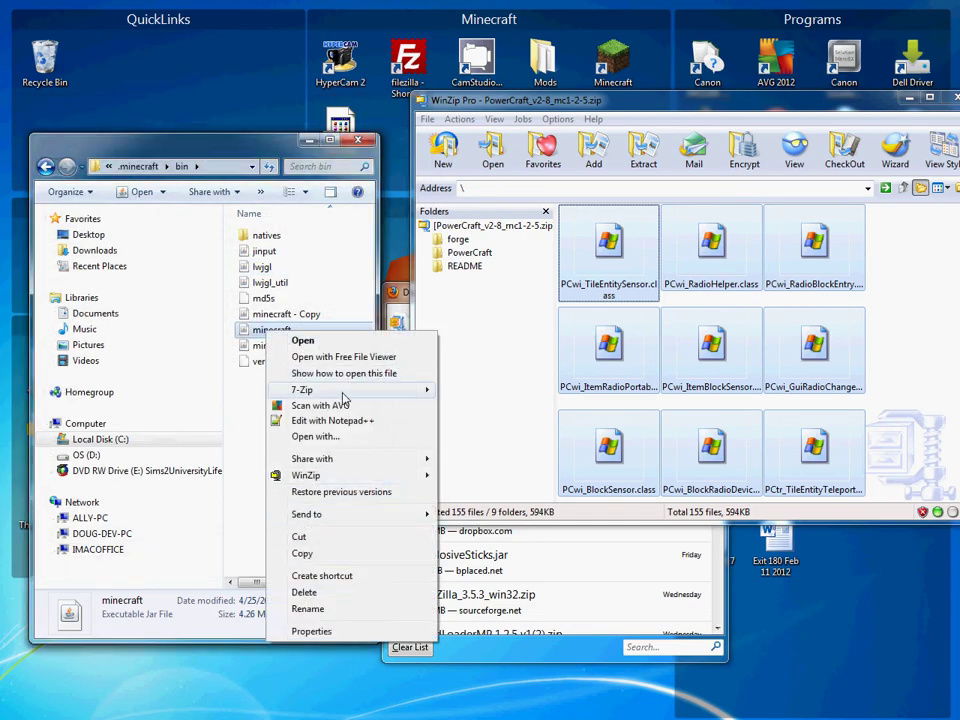
mouse_move(345, 392)
left_click(475, 396)
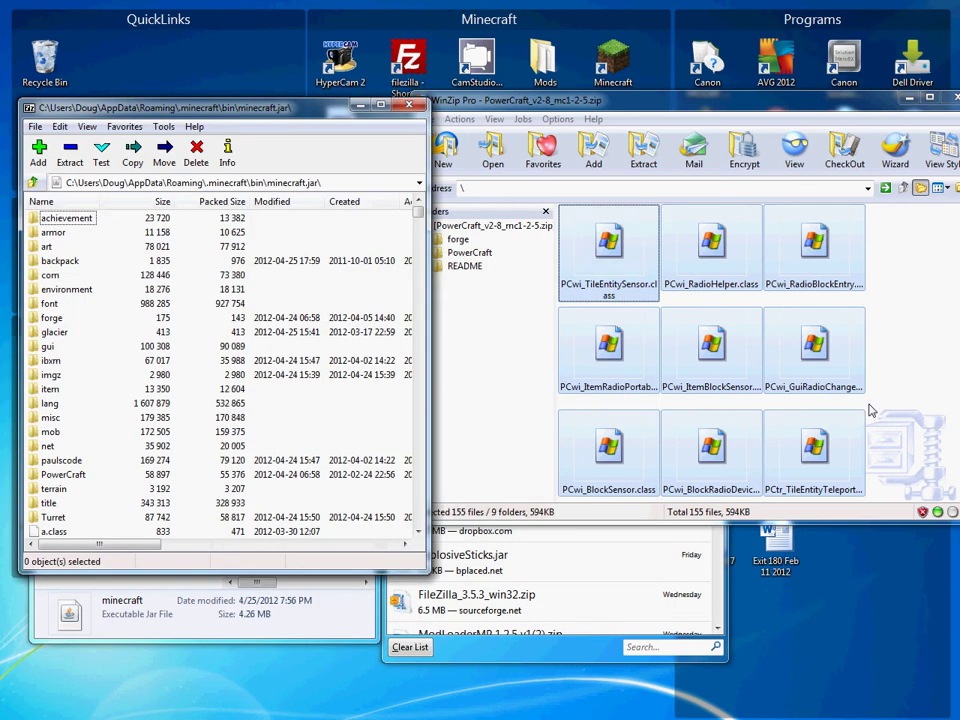
- Copy all PowerCraft files into minecraft.jar again, adding README, forge and PowerCraft folders
left_click(462, 118)
left_click(482, 234)
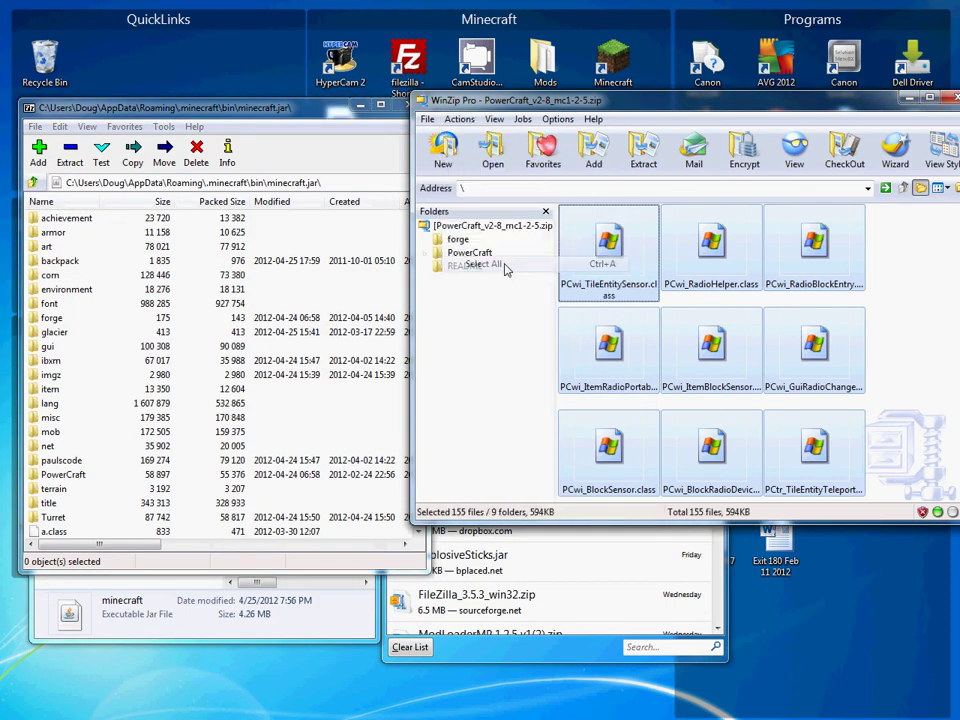
left_click_drag(352, 541, 352, 541)
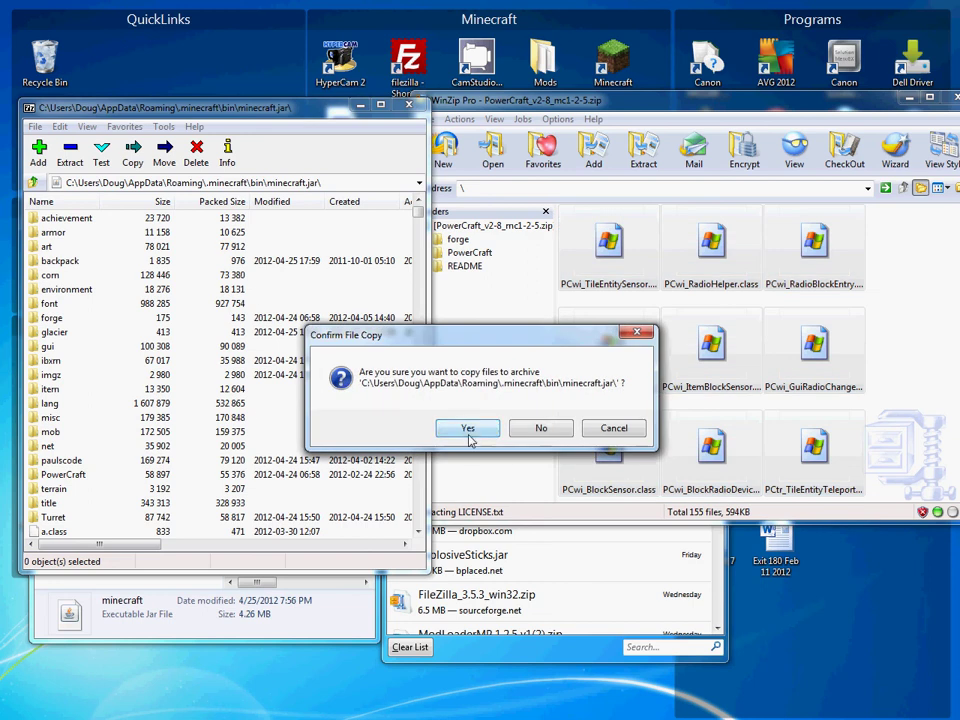
left_click(468, 431)
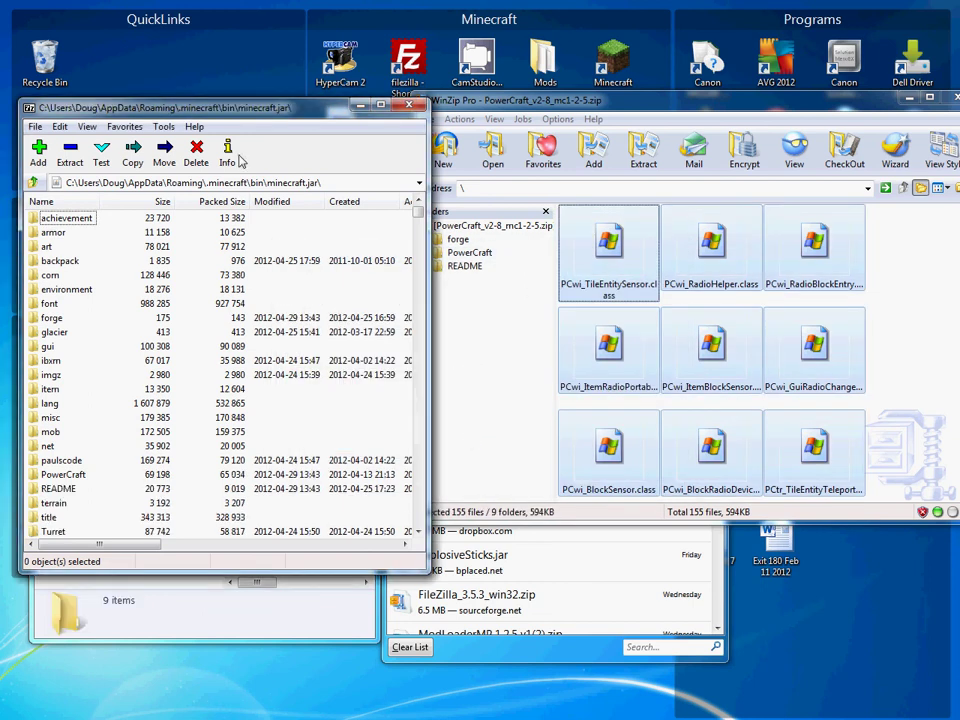
scroll(195, 339, "down", 5)
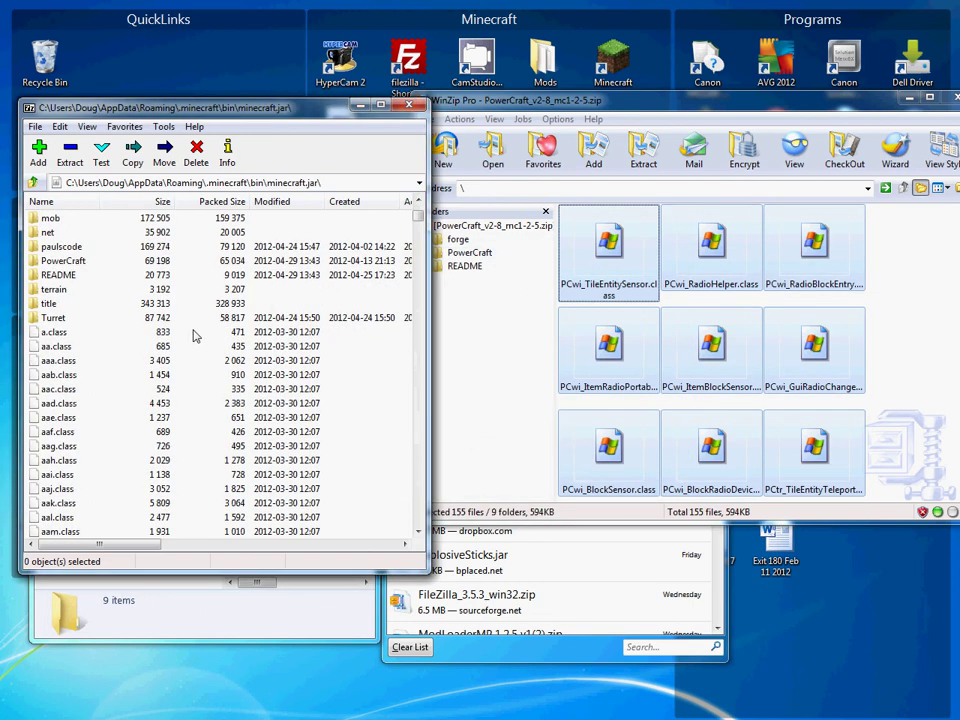
scroll(195, 336, "up", 5)
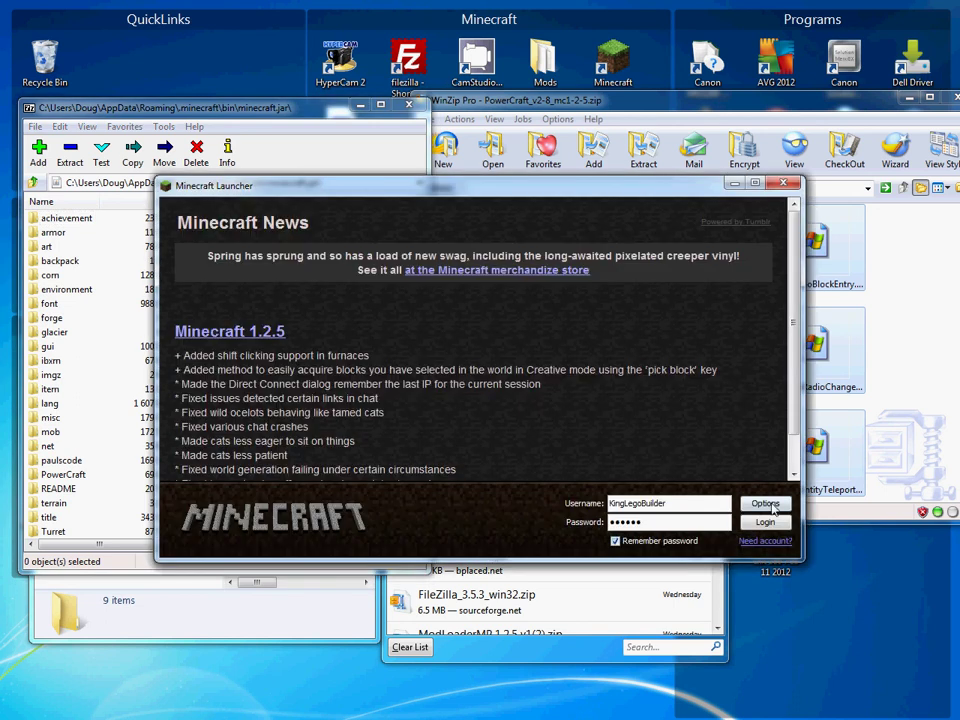
- Log in, maximize the game, and load the Free build world from Singleplayer
left_click(779, 521)
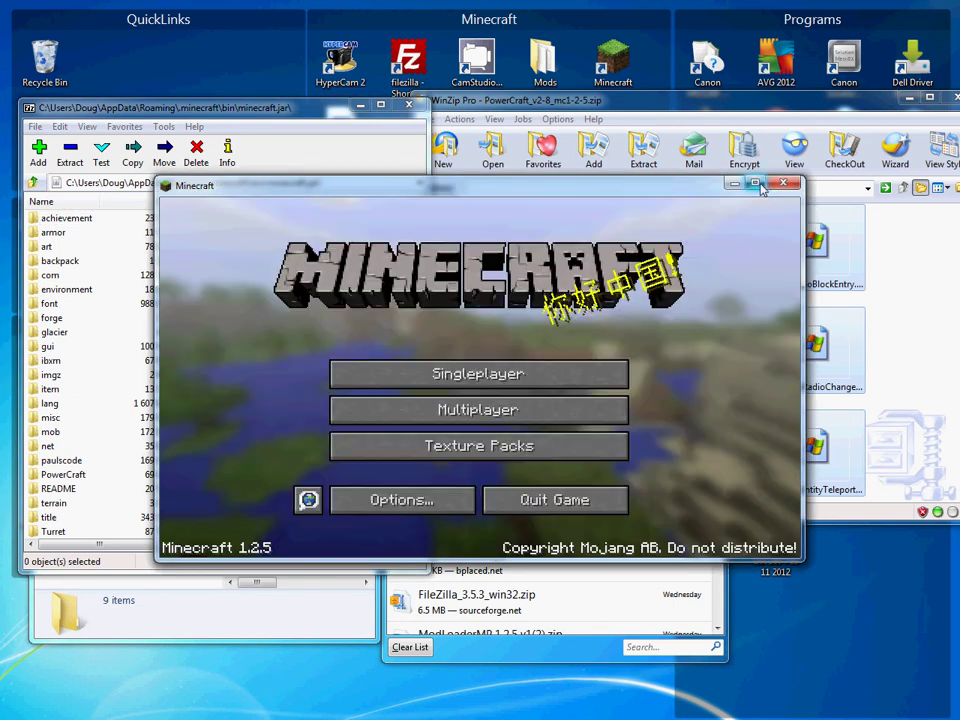
left_click(756, 184)
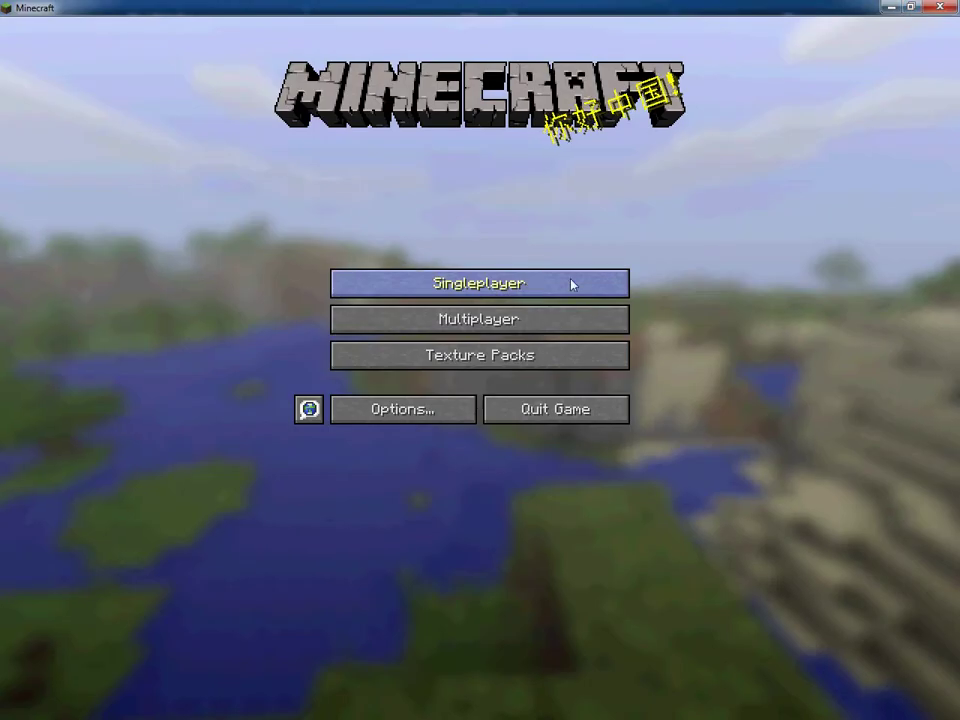
left_click(565, 281)
scroll(531, 284, "down", 1)
scroll(531, 284, "up", 1)
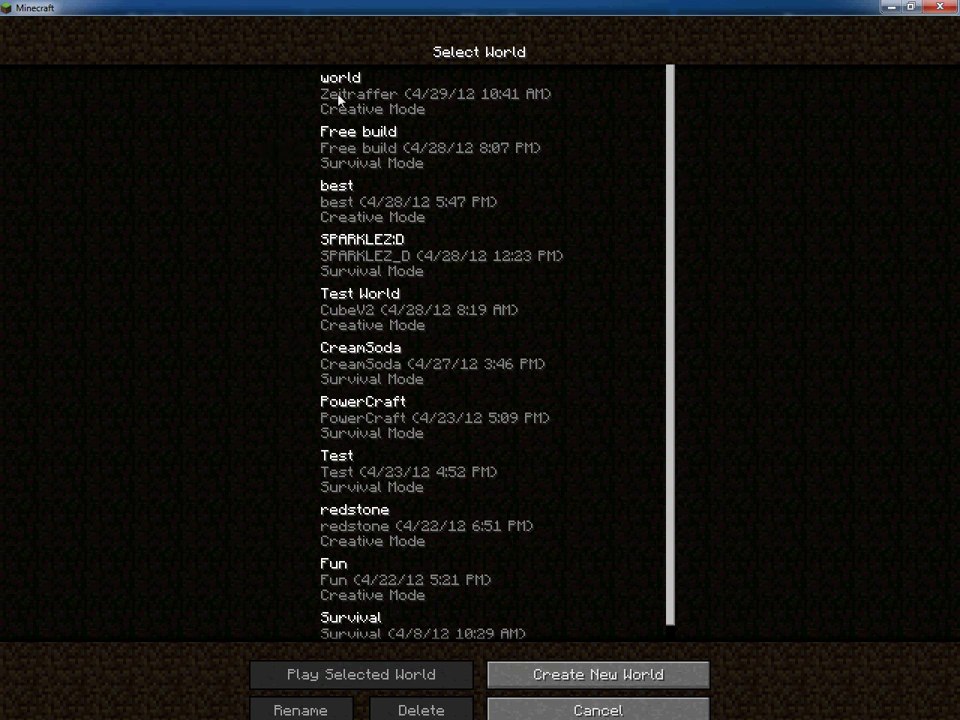
left_click(347, 163)
- Start the Free build world, then show page 2/2 of the inventory's item list
left_click(339, 684)
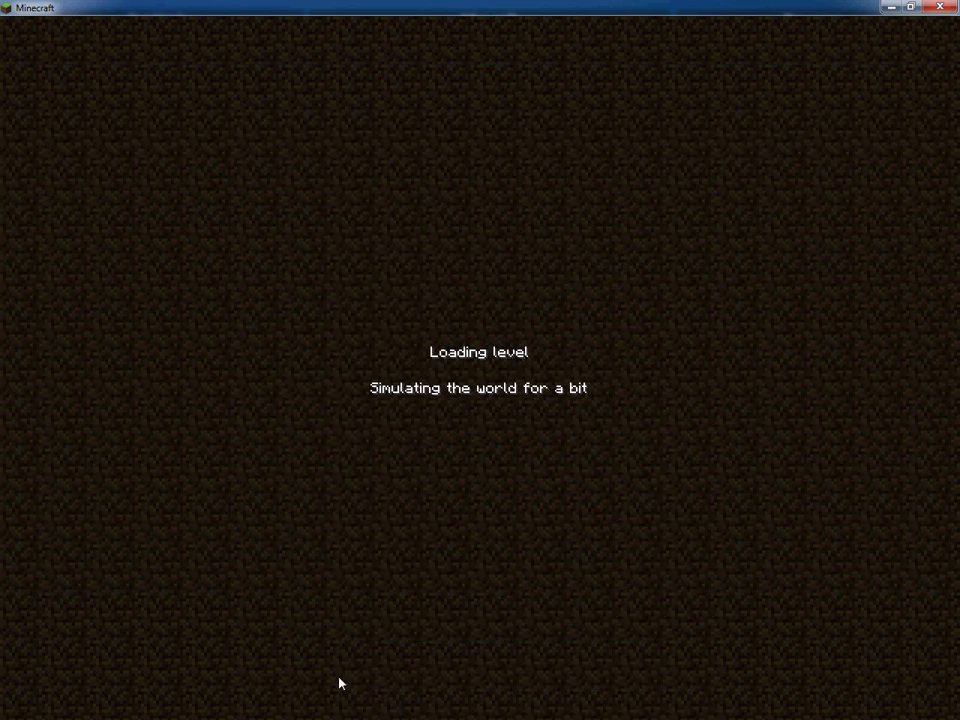
key("e")
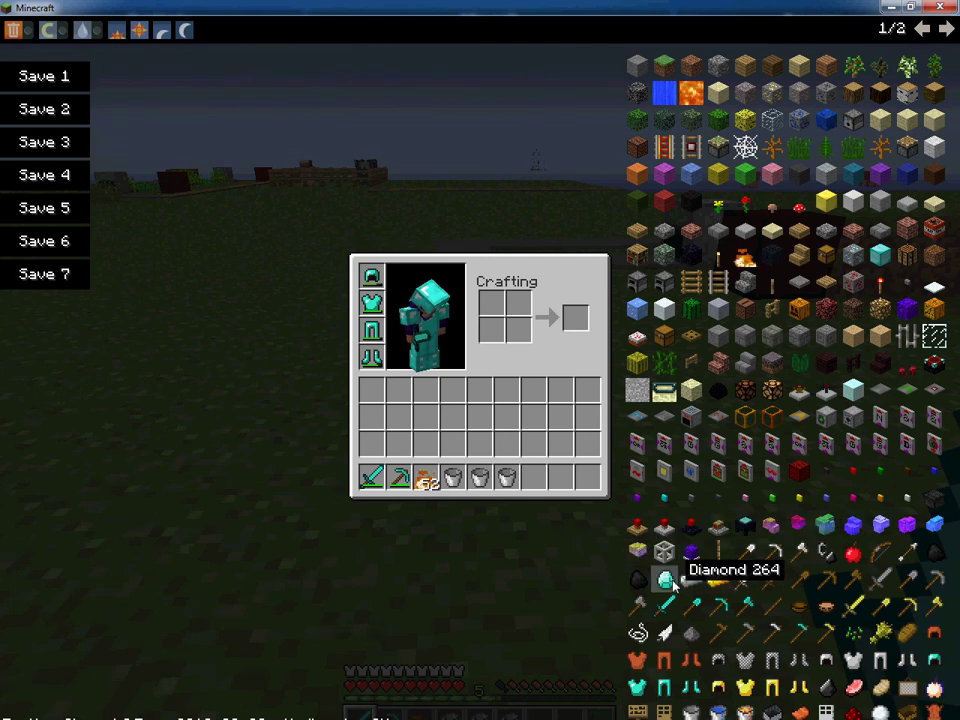
left_click(945, 30)
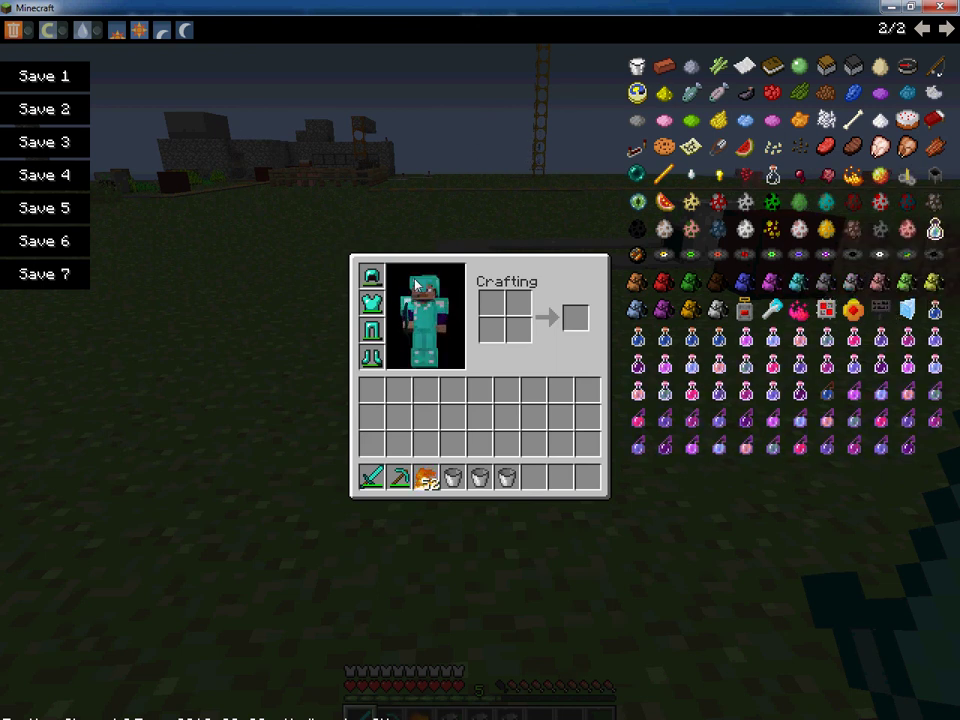
key("e")
key("e")
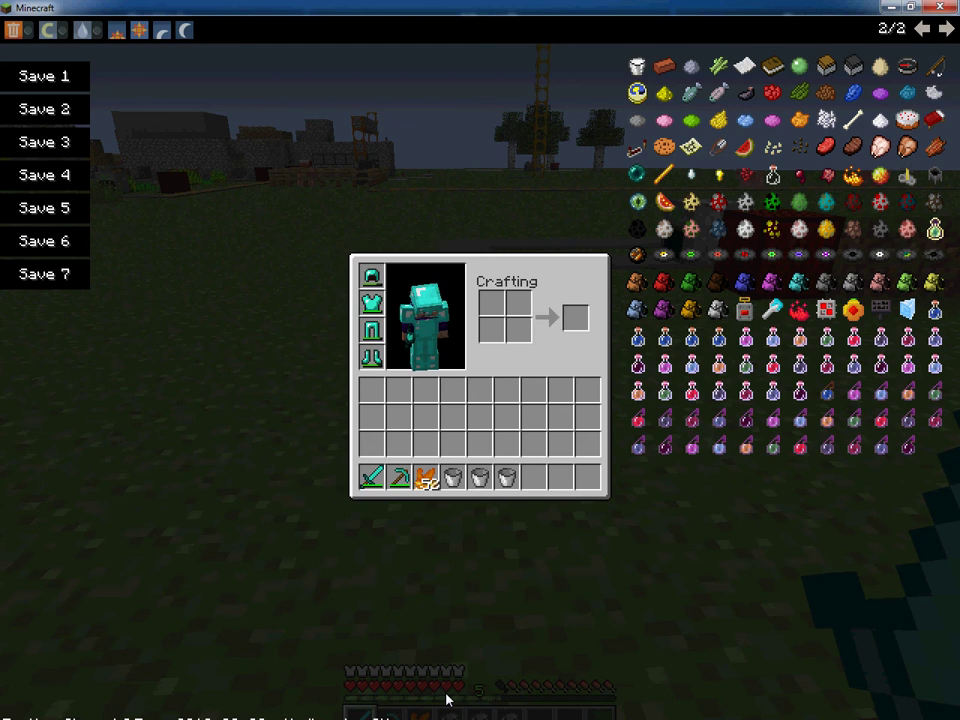